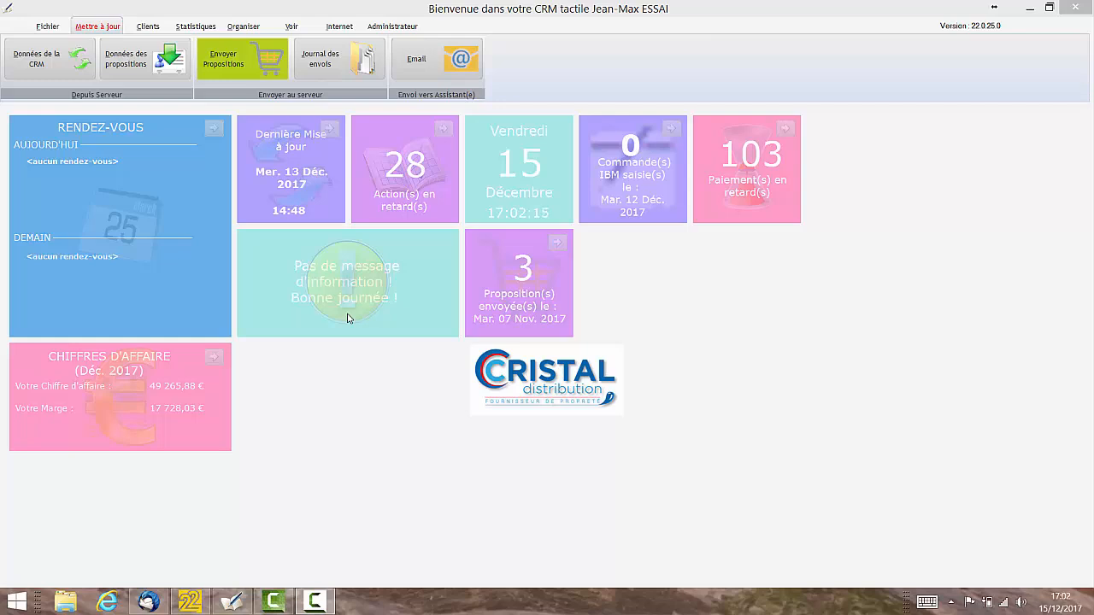
# Step: Start a new proposition for the client TREMPLIN 73 from the list of Cristal (IBM) clients
pyautogui.click(141, 31)
pyautogui.click(53, 58)
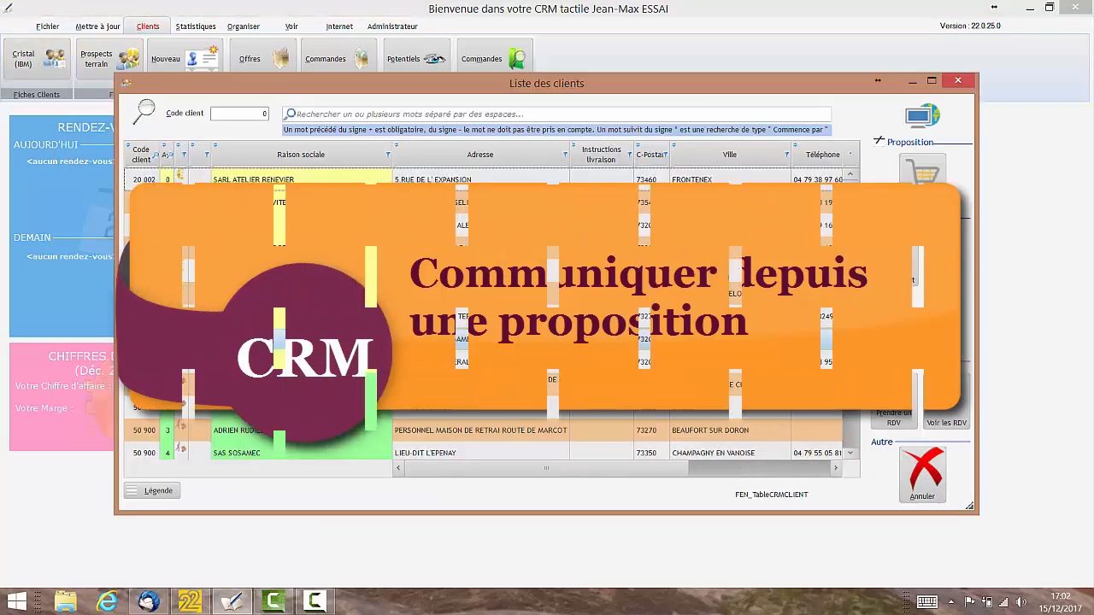
pyautogui.click(306, 321)
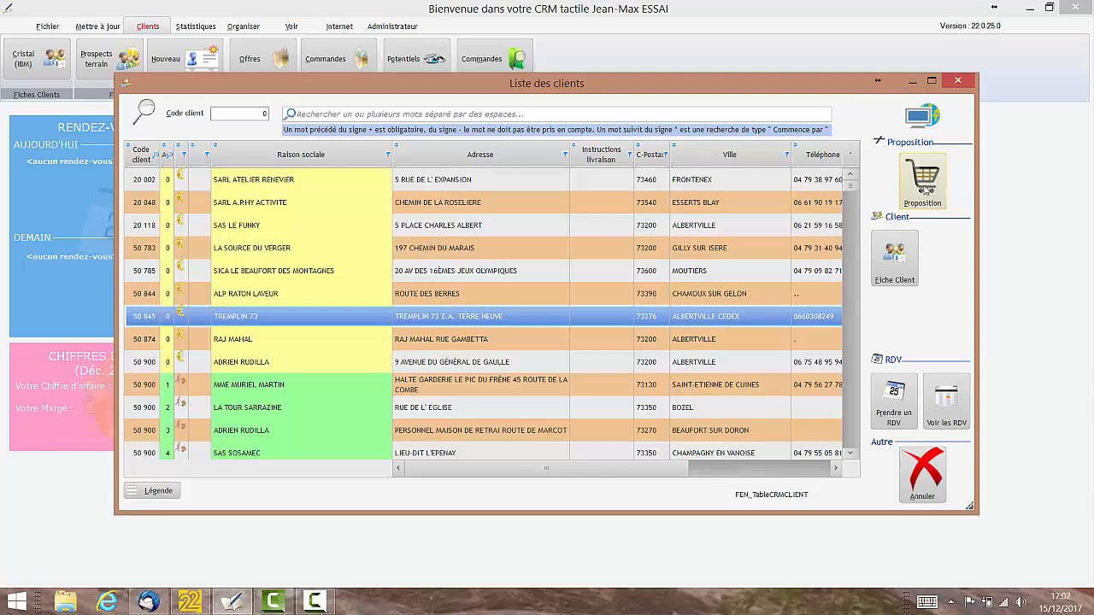
pyautogui.click(924, 184)
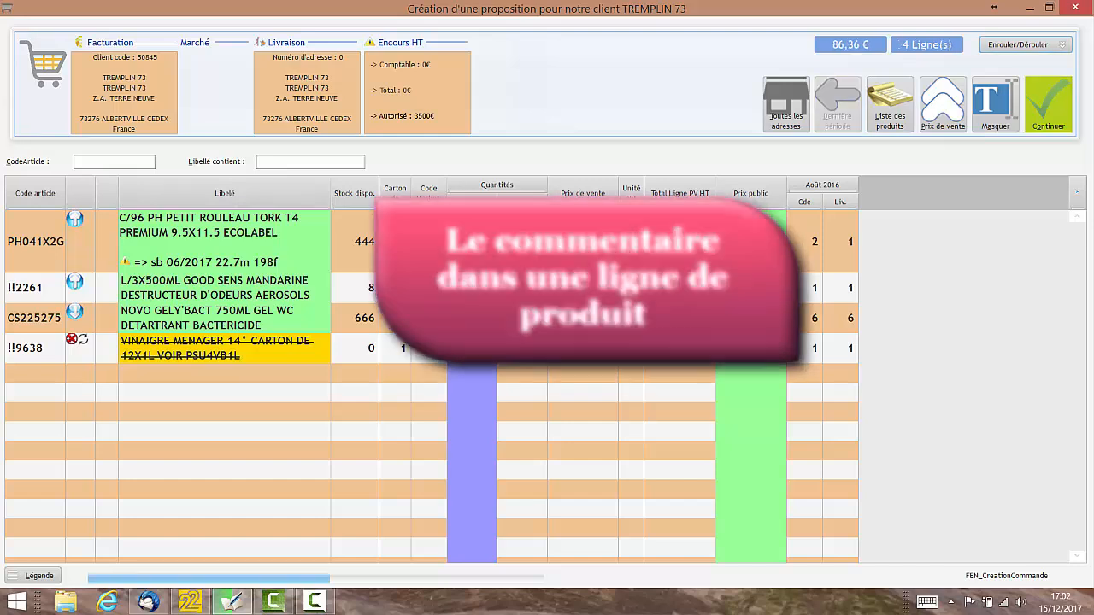
# Step: Add the line comment "CHANGEMENT DE CONDITIONNEMENT. CECI EST UN TEST DE LA CRM." to article PH041X2G
pyautogui.click(339, 244)
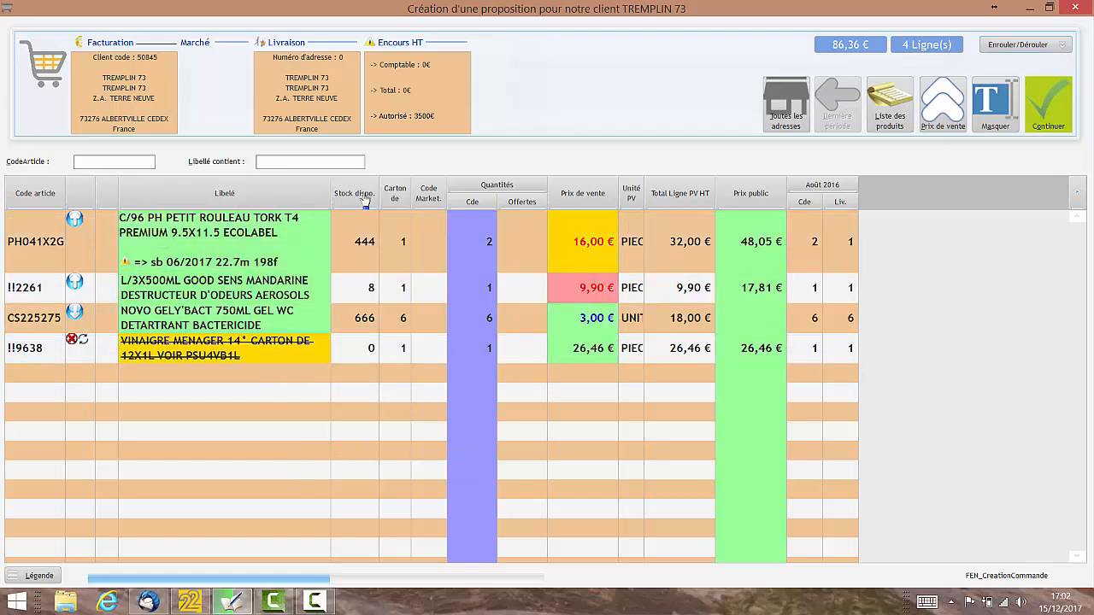
pyautogui.click(213, 242)
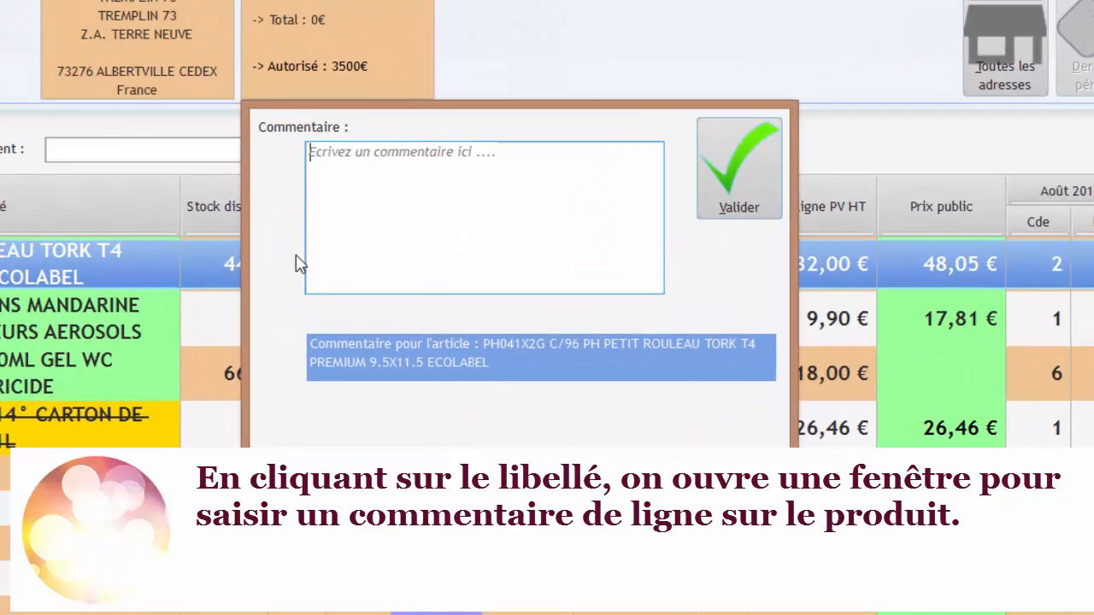
pyautogui.write('CHAN')
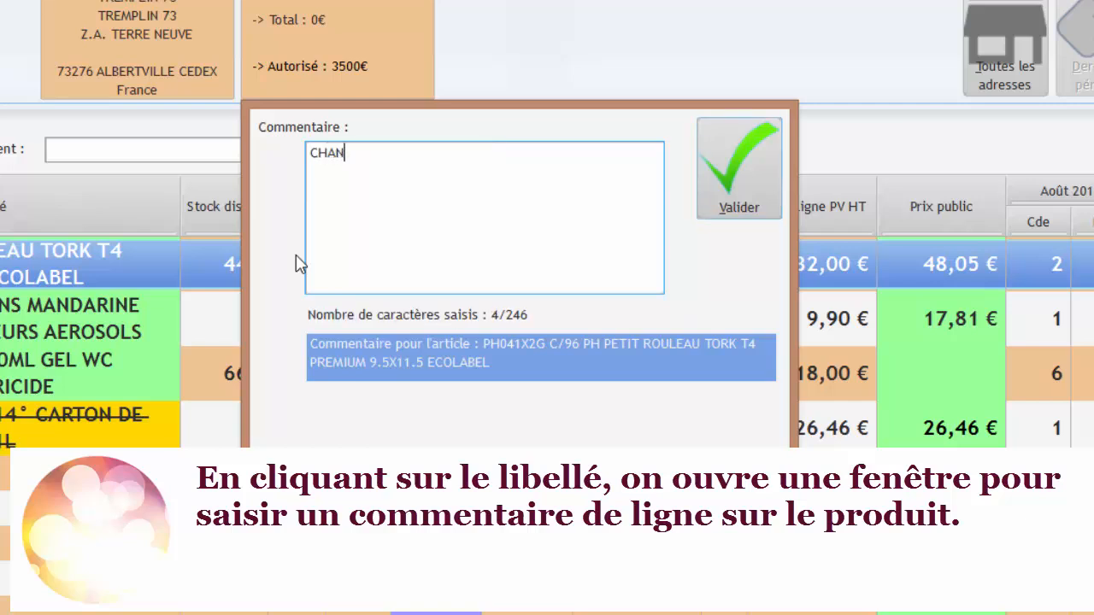
pyautogui.write('GEMENT DE CONDITIONNEMENT. CECI EST UN TEST DE LA CRM')
pyautogui.write('.')
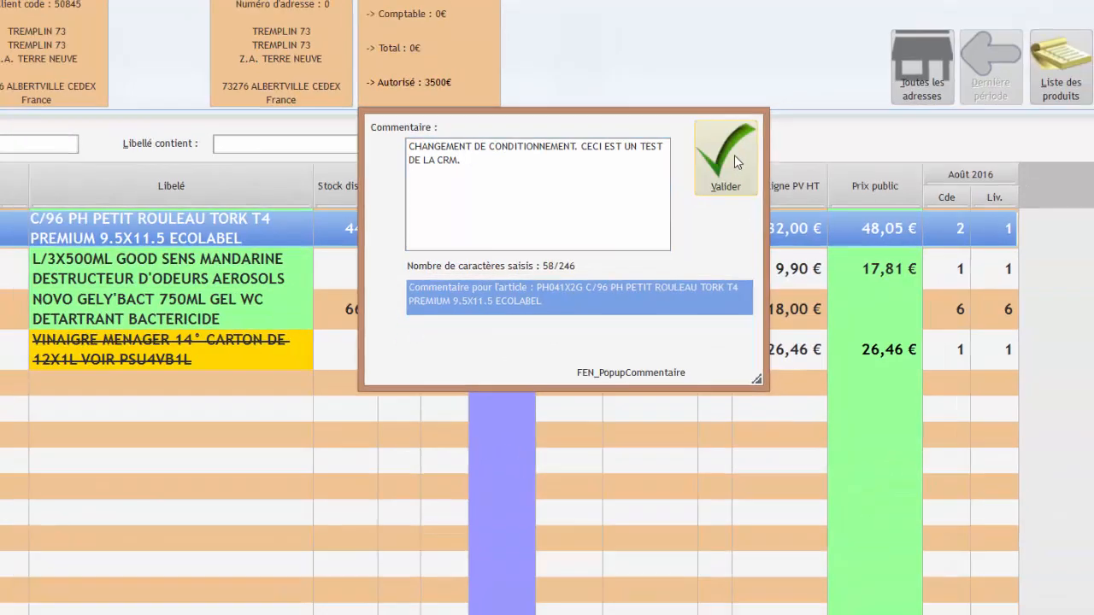
pyautogui.click(772, 156)
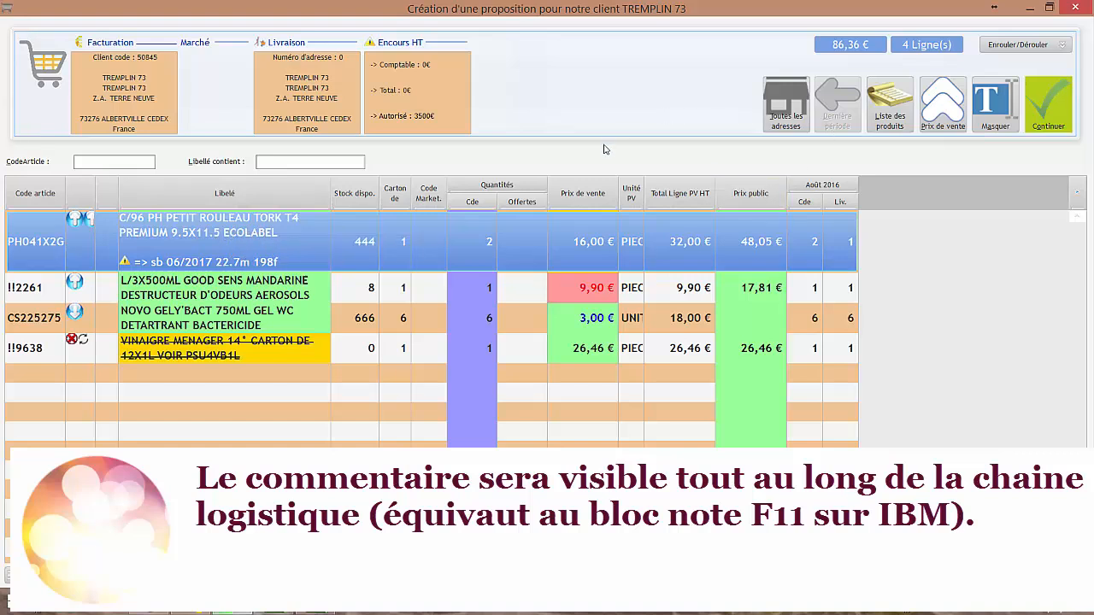
# Step: Continue to the proposition summary and add the order comment "ESSAI DE LA CRM. MERCI DE NE PAS REPONDRE."
pyautogui.click(1048, 106)
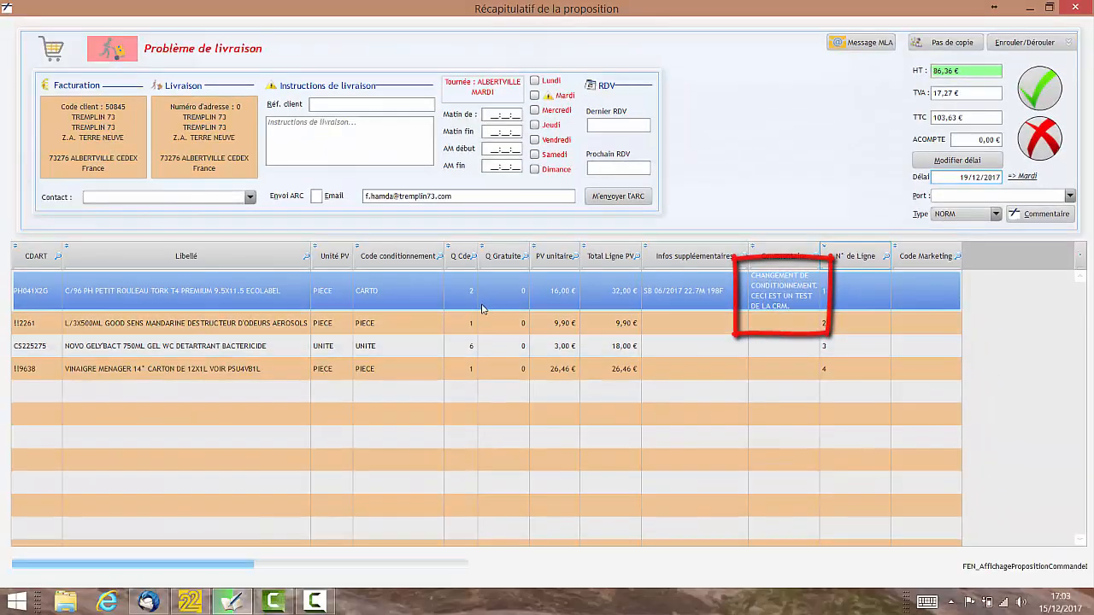
pyautogui.click(466, 325)
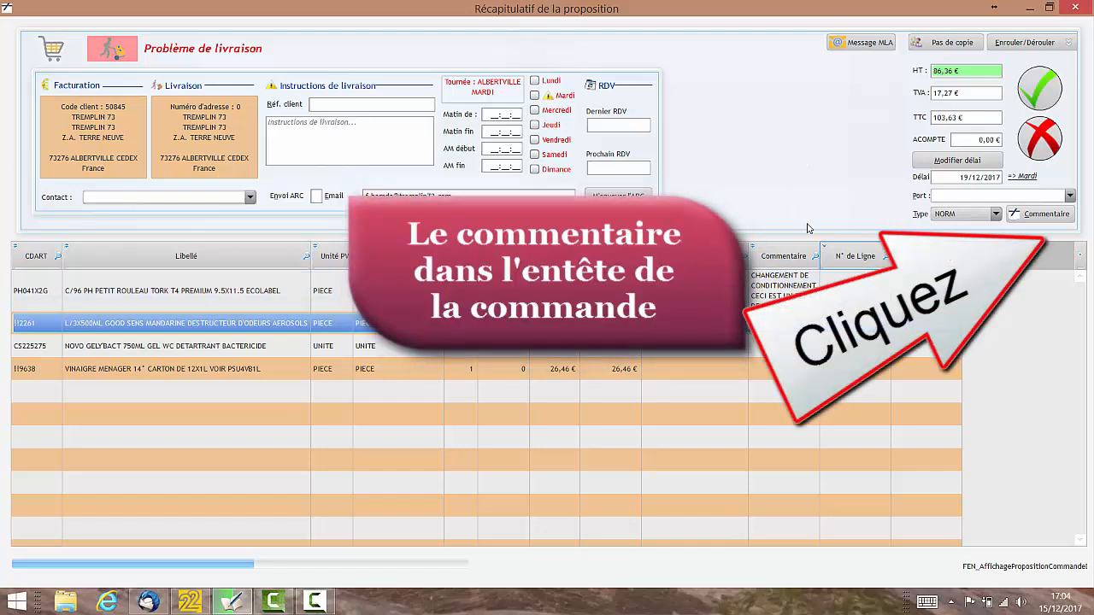
pyautogui.click(1048, 215)
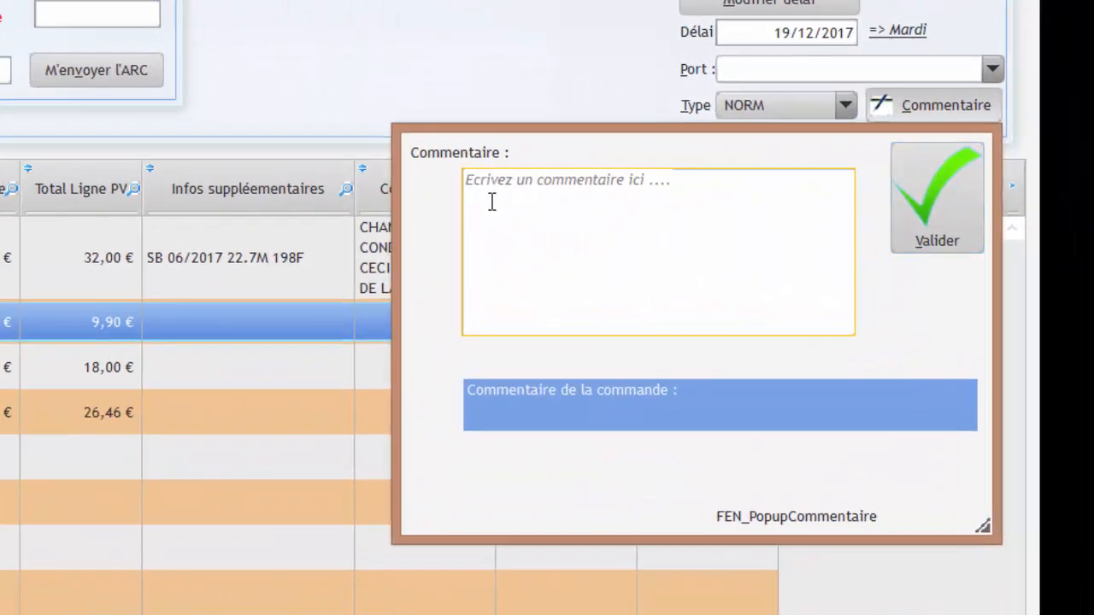
pyautogui.write('ESSAI DE L')
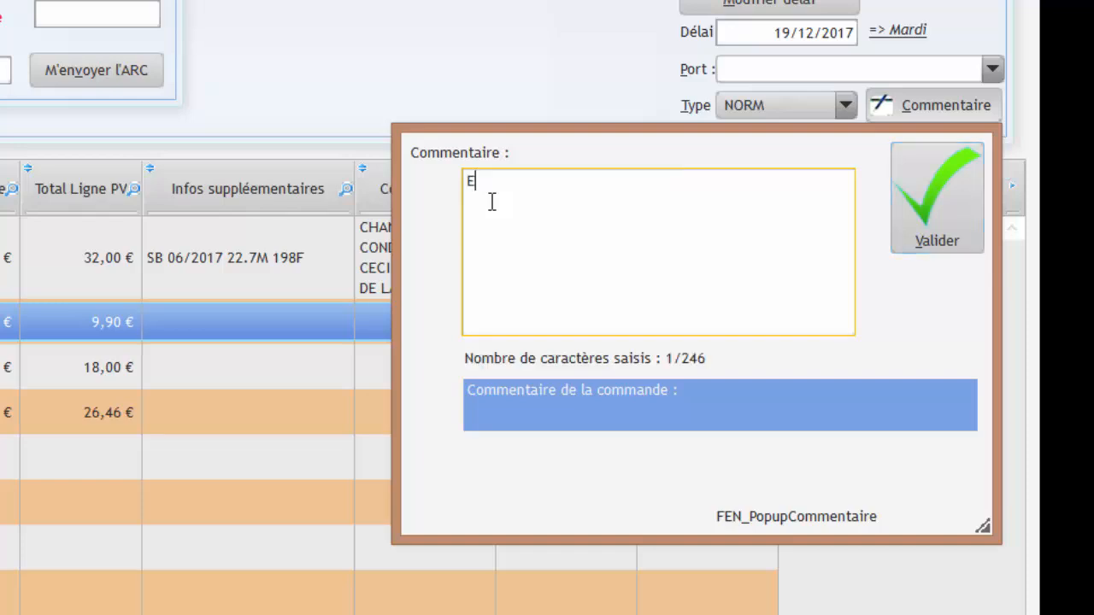
pyautogui.write('A CRM. MERCI DE NE PAS REPONDRE.')
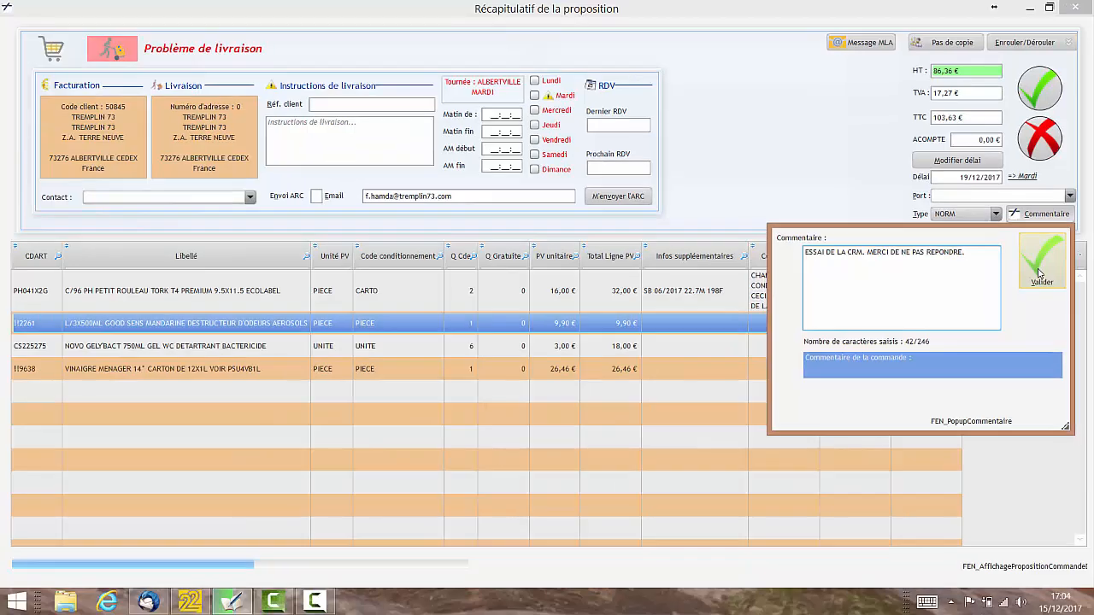
pyautogui.click(1039, 274)
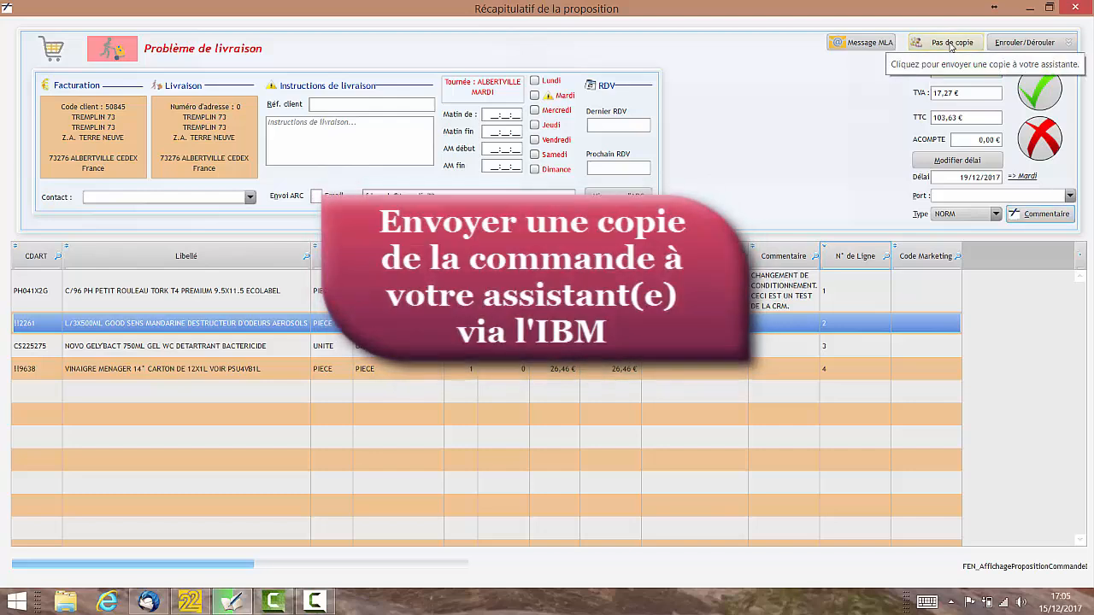
# Step: Enable sending a copy of the order to the assistant and switch it back to no copy
pyautogui.click(951, 44)
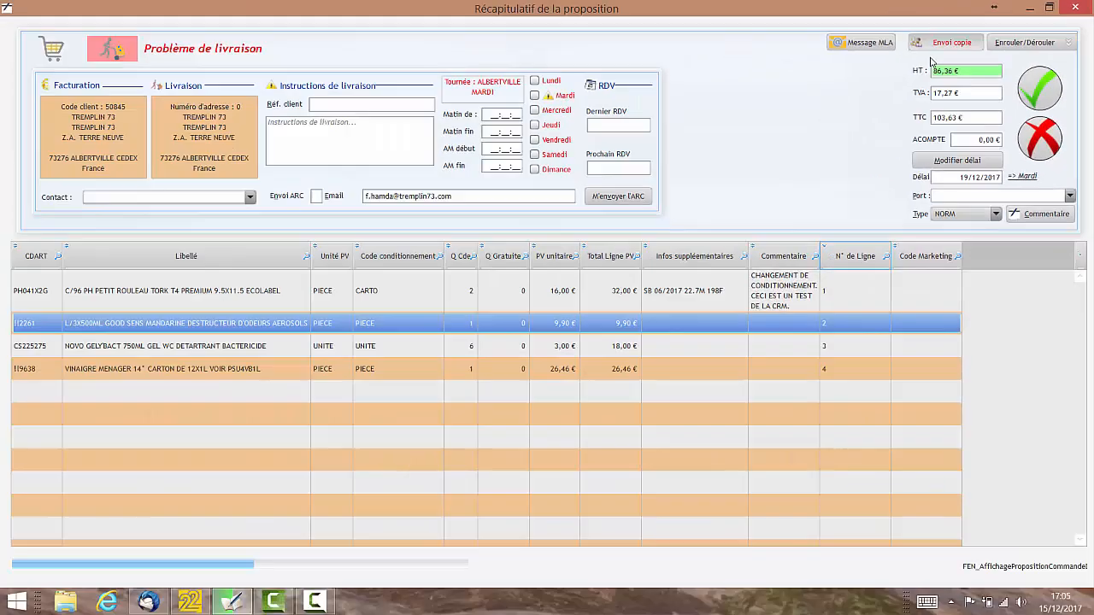
pyautogui.click(940, 44)
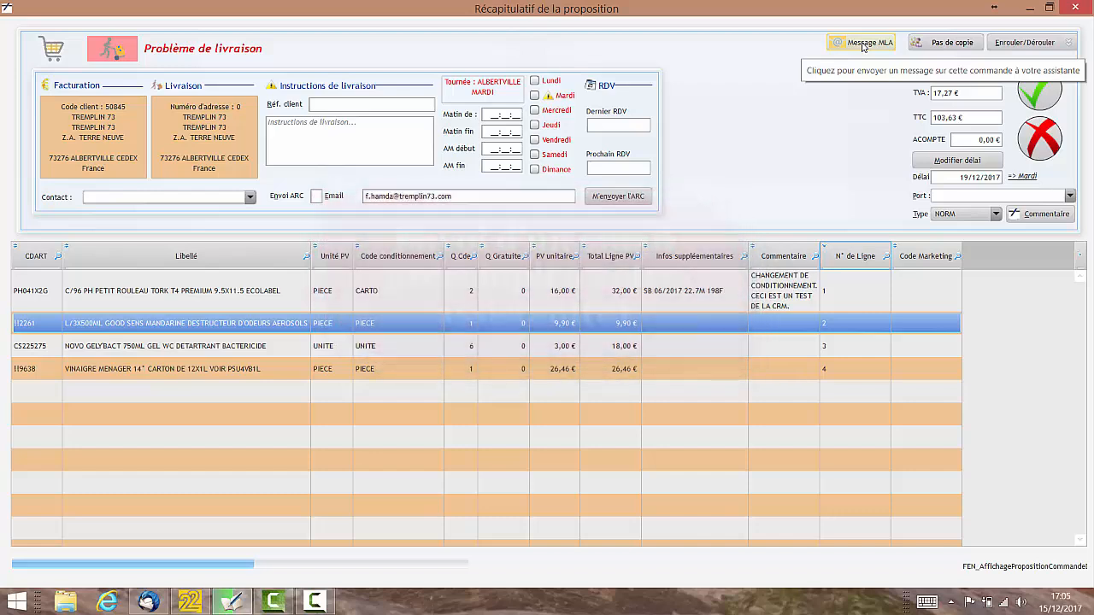
# Step: Attach the message "CECI EST UN TEST DE LA CRM. MERCI DE NE PAS REPONDRE." for the assistant to the order
pyautogui.click(863, 45)
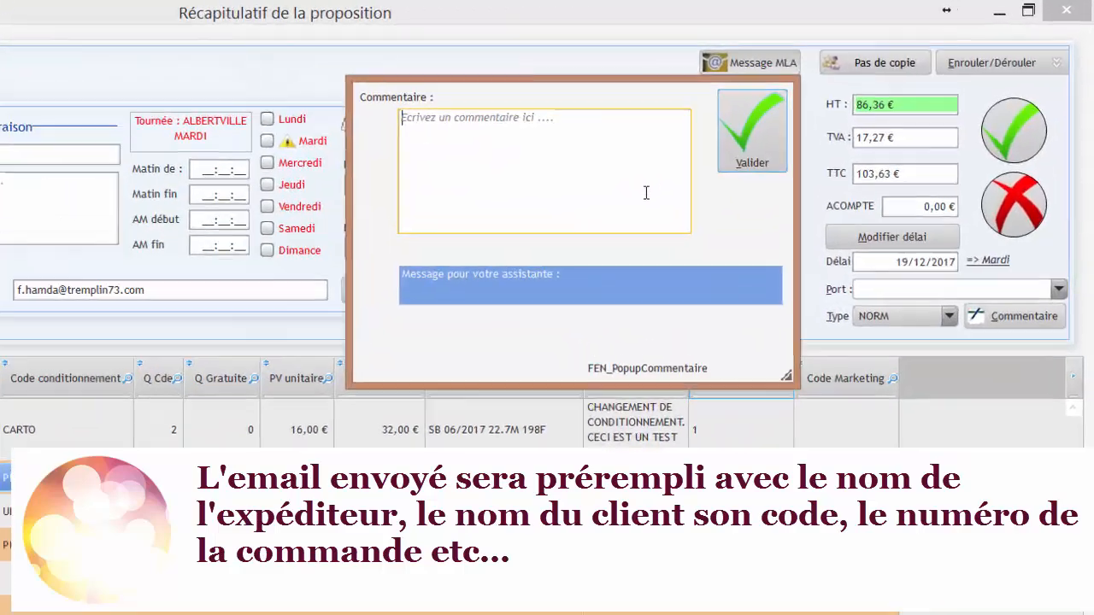
pyautogui.write('CECI')
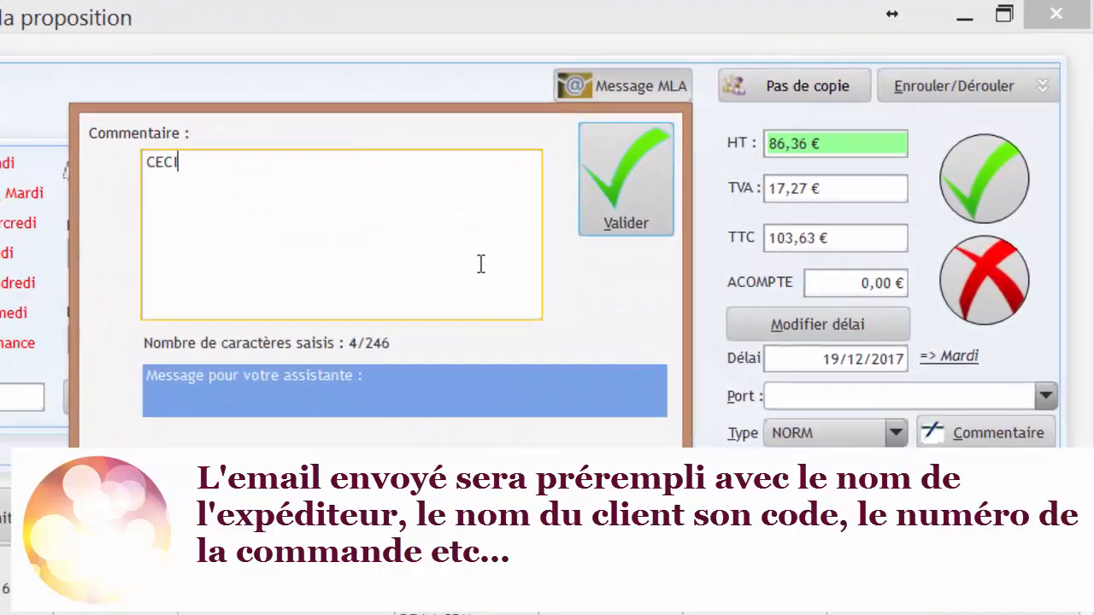
pyautogui.write(' EST UN TEST')
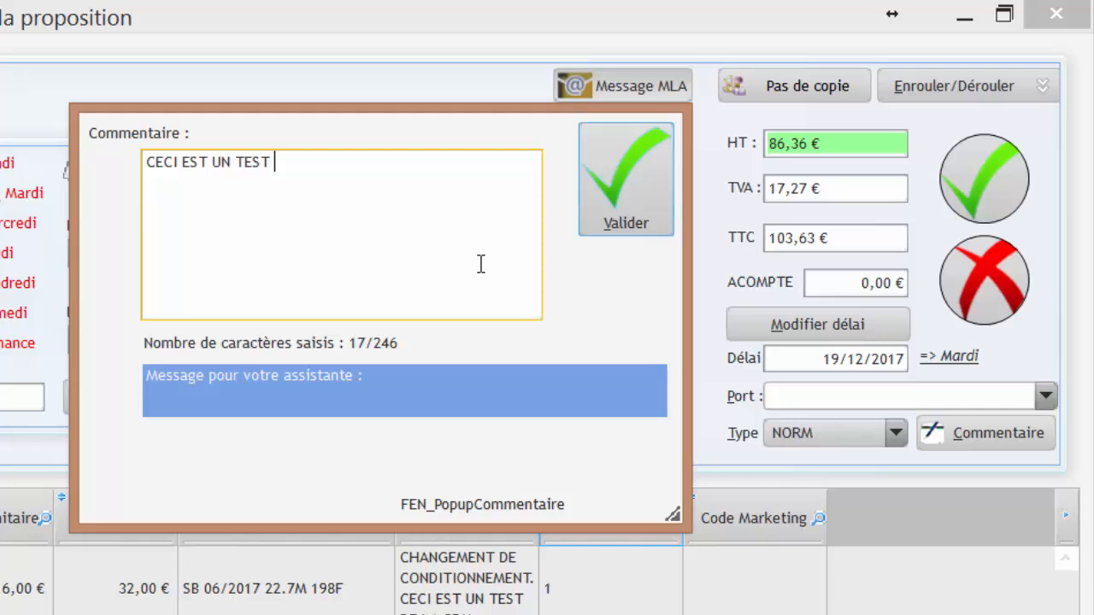
pyautogui.write('DE LA CRM. MERCI DE NE PAS REPONDRE.')
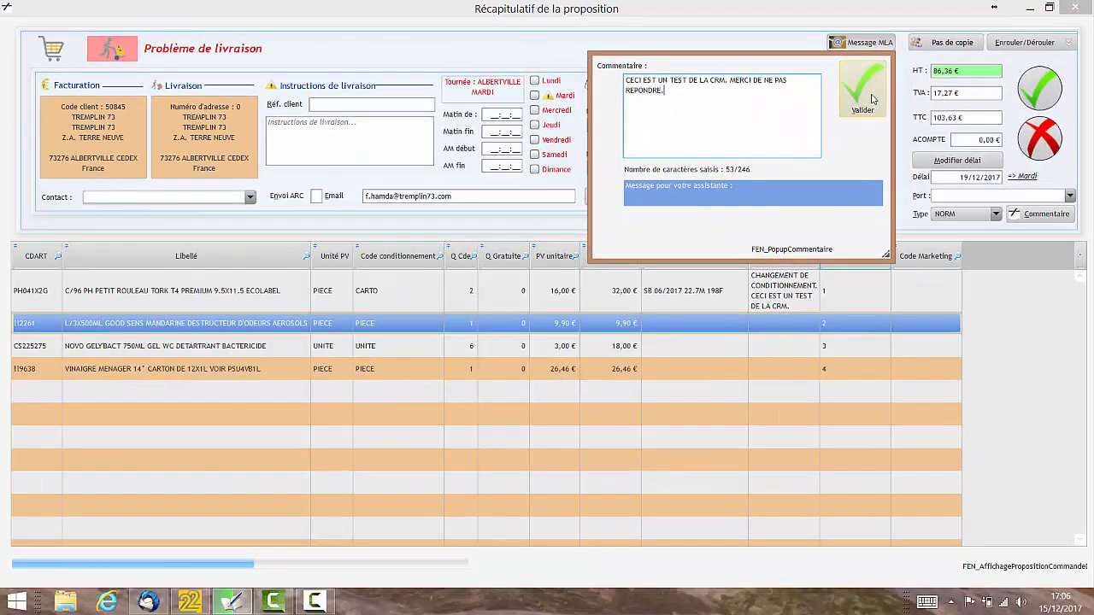
pyautogui.click(857, 105)
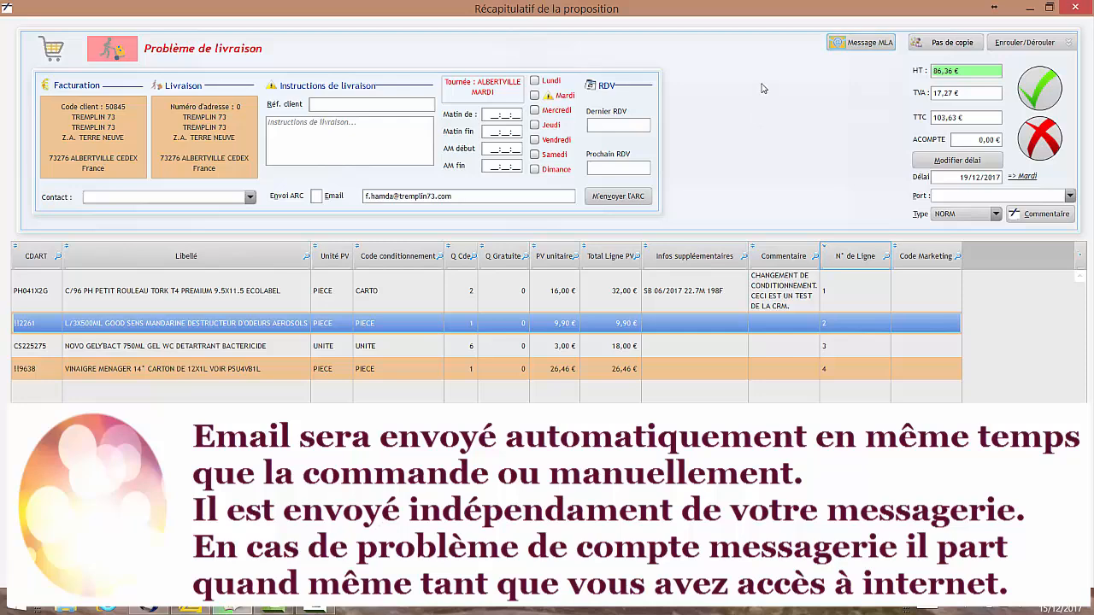
# Step: Validate the proposition as an order (Une Commande) and close the client list
pyautogui.click(1036, 102)
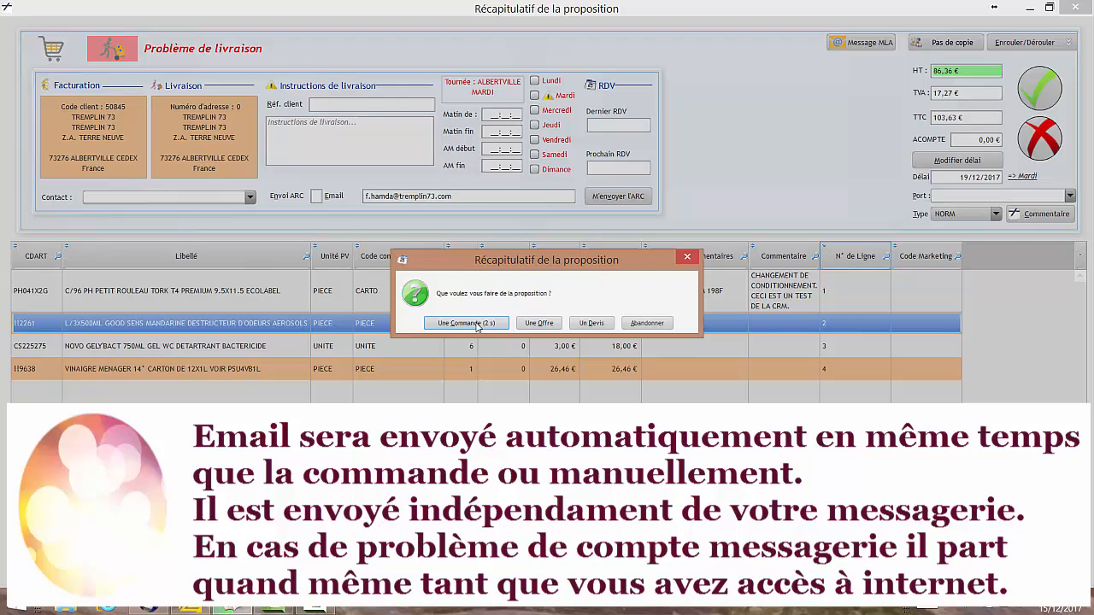
pyautogui.click(478, 322)
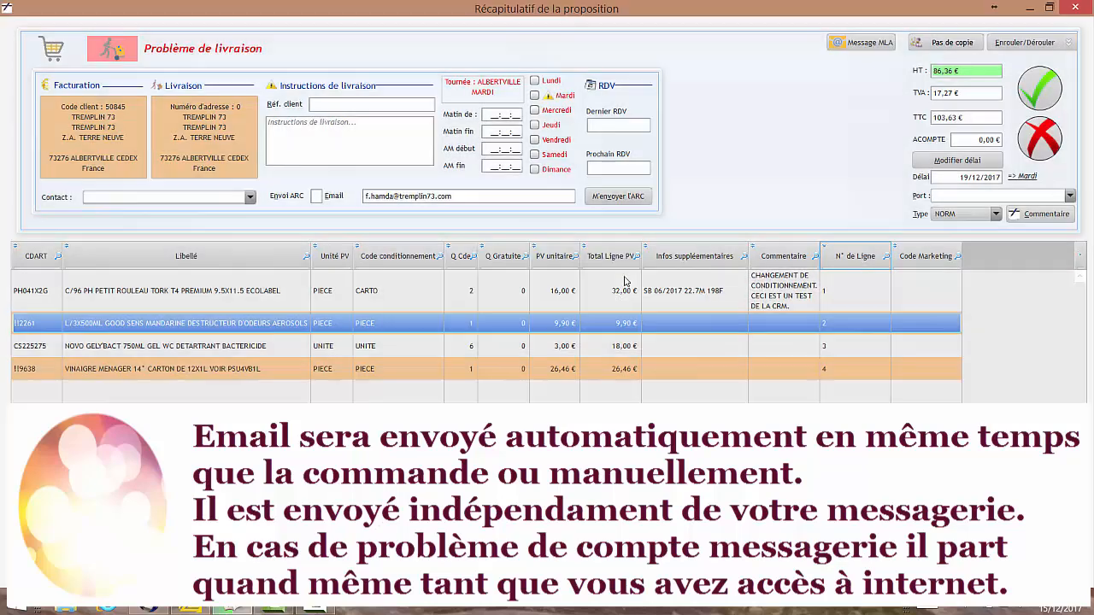
pyautogui.click(565, 317)
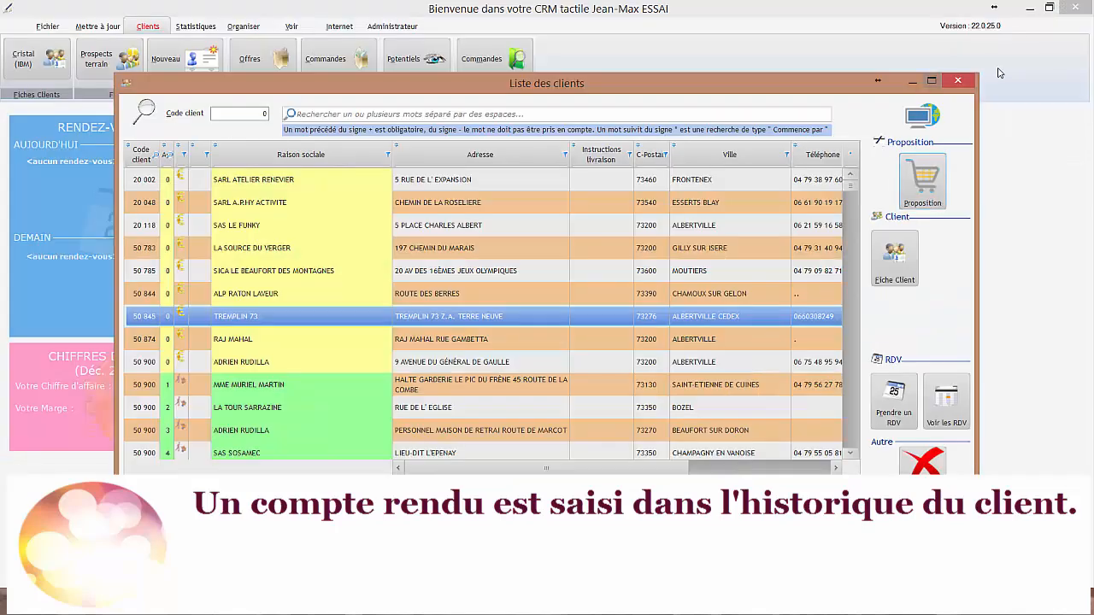
pyautogui.click(958, 80)
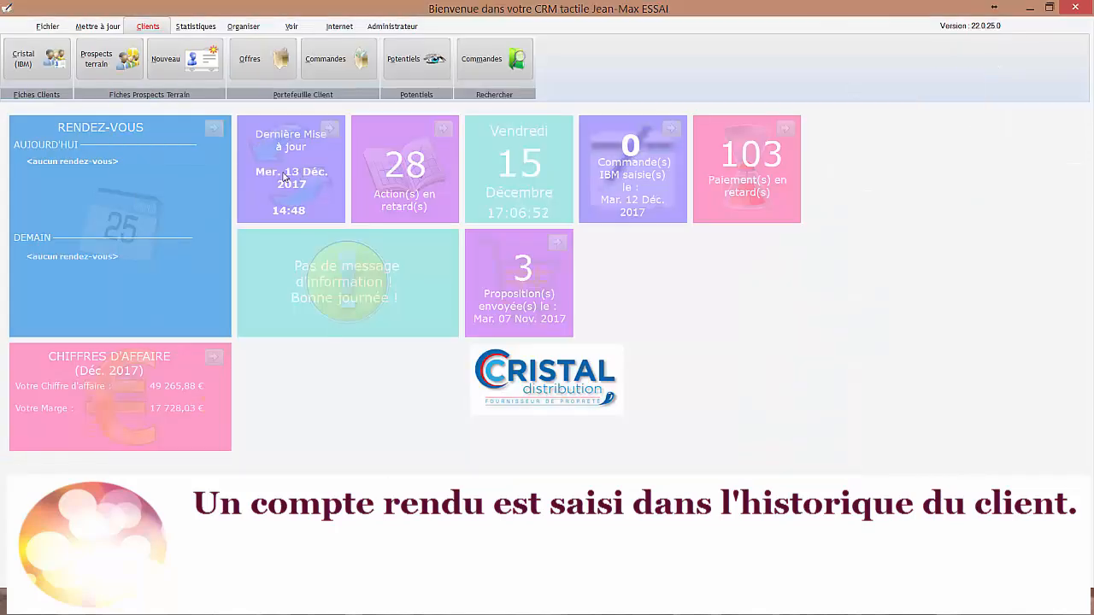
# Step: Review the list of orders waiting to be sent and close it without sending anything
pyautogui.click(97, 28)
pyautogui.click(252, 67)
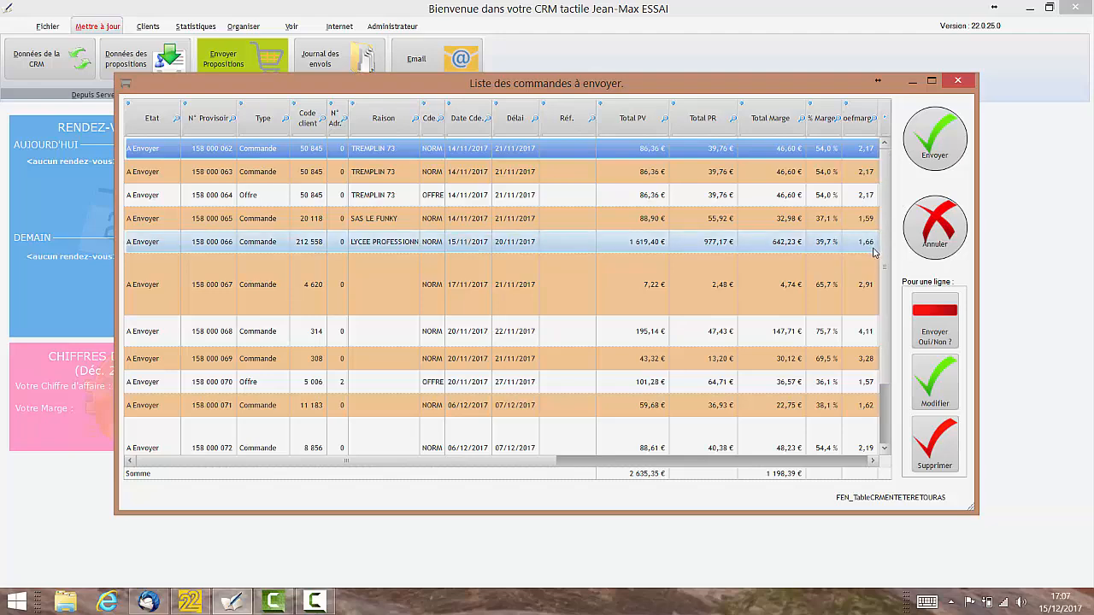
pyautogui.click(938, 232)
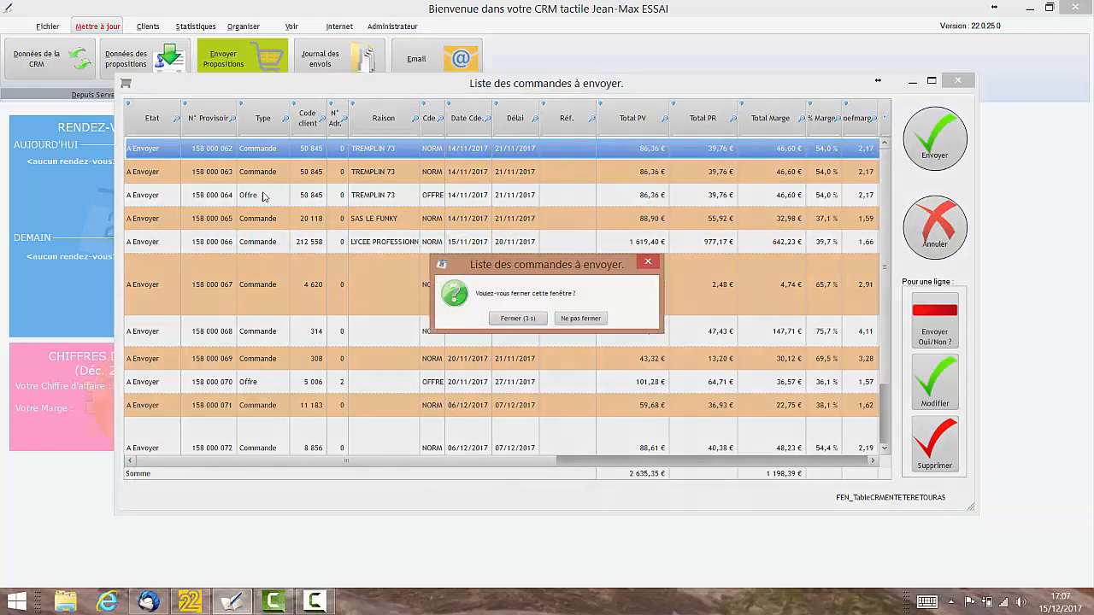
pyautogui.click(514, 319)
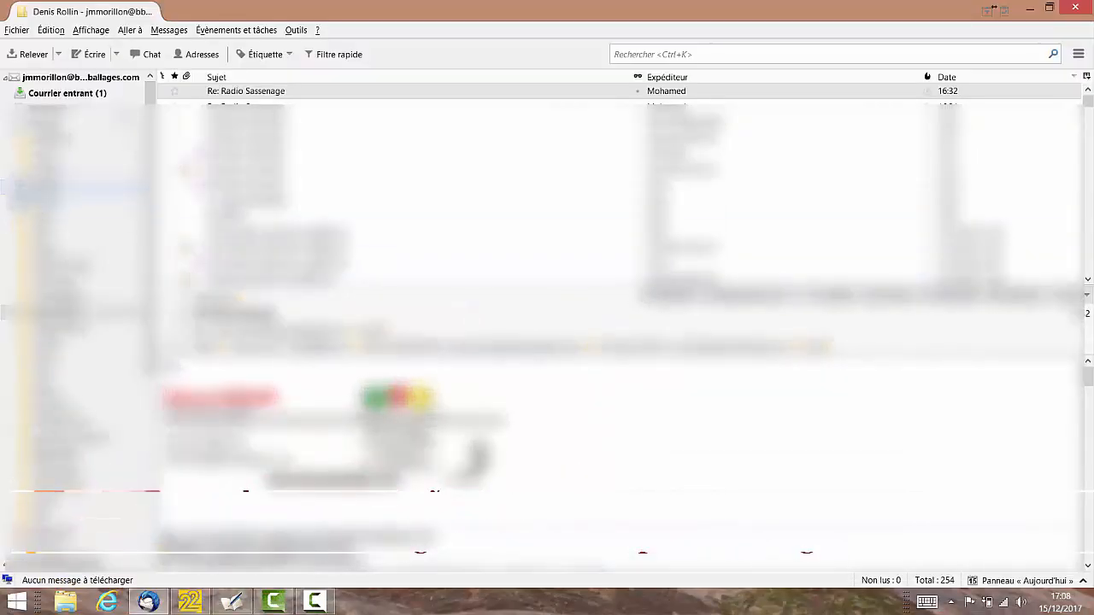
# Step: Retrieve new mail in the Thunderbird inbox, read the message "Demande de votre commercial" and close it
pyautogui.click(92, 92)
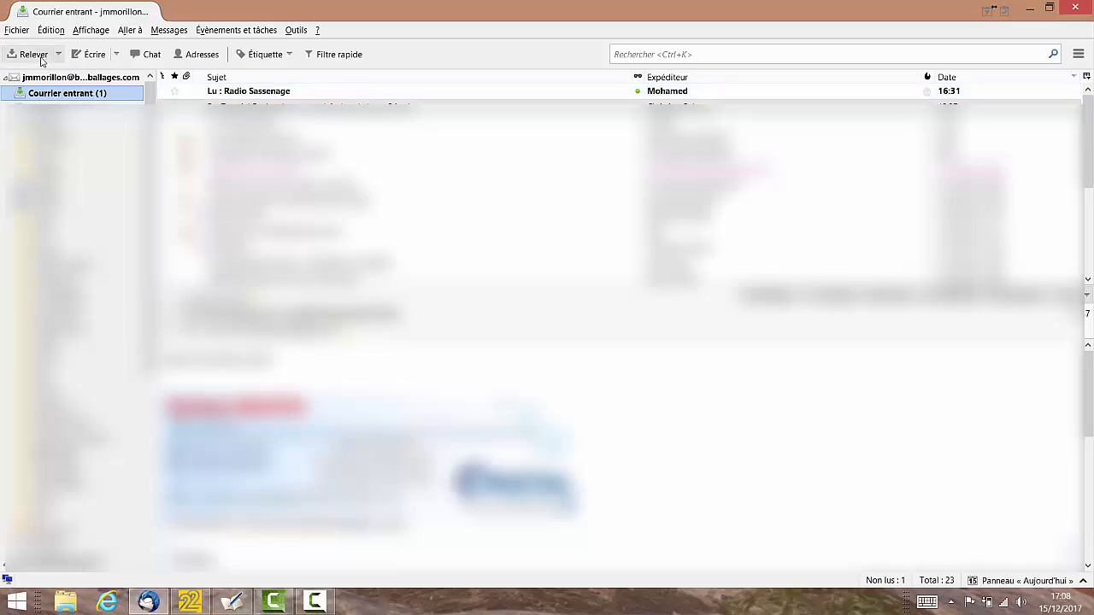
pyautogui.click(40, 58)
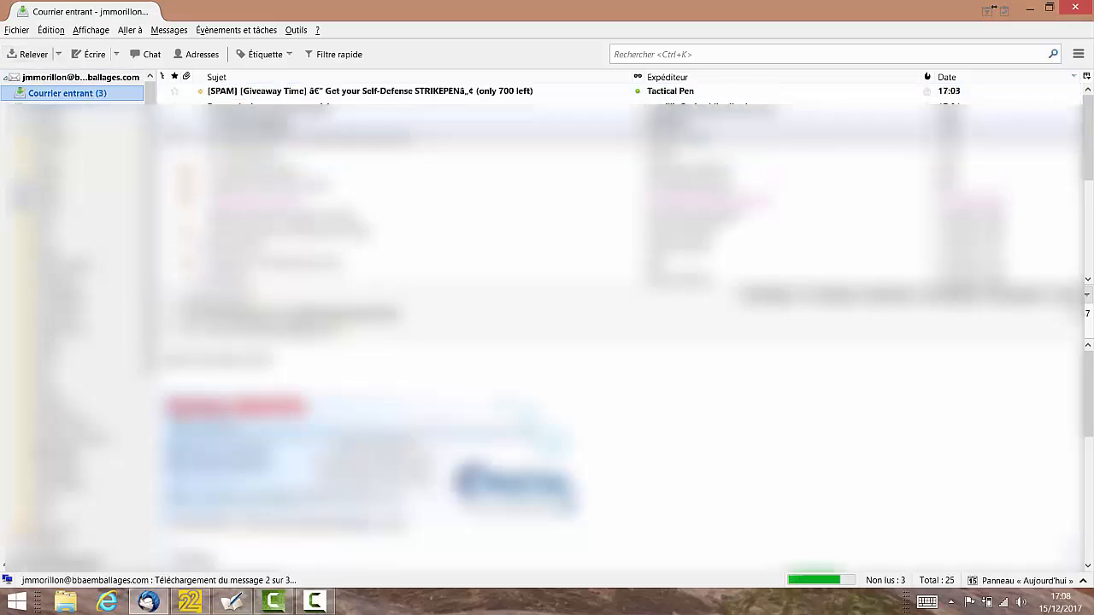
pyautogui.click(308, 94)
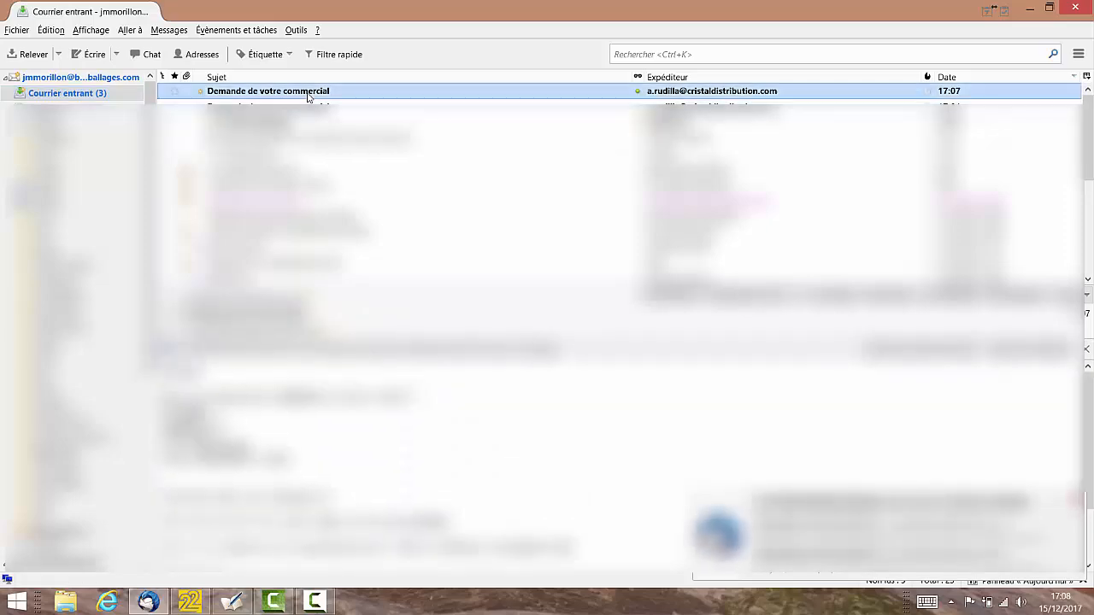
pyautogui.doubleClick(312, 93)
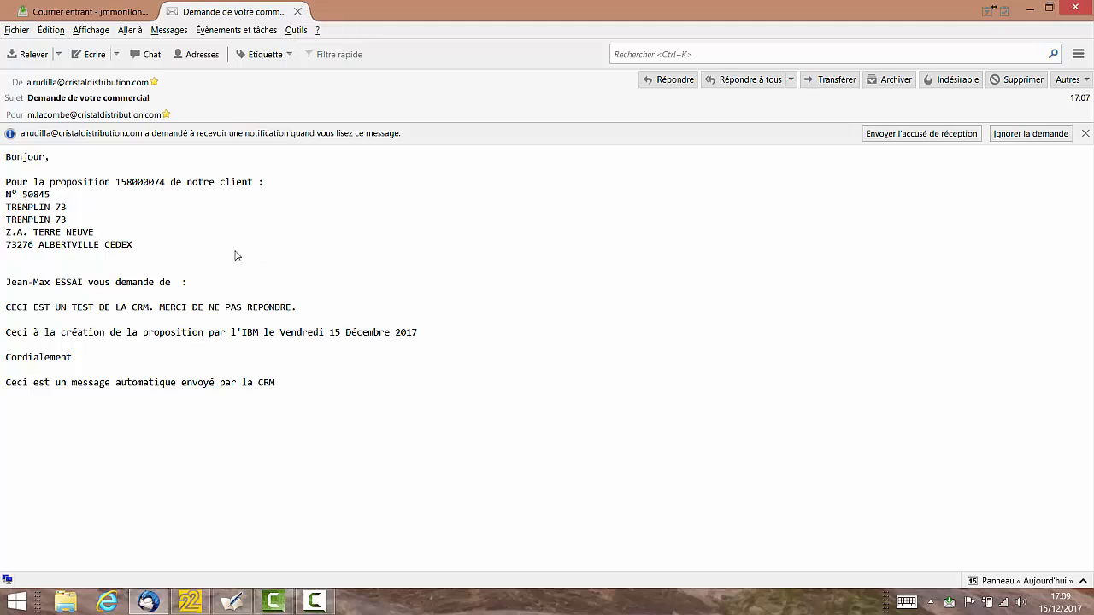
pyautogui.click(300, 17)
pyautogui.click(298, 13)
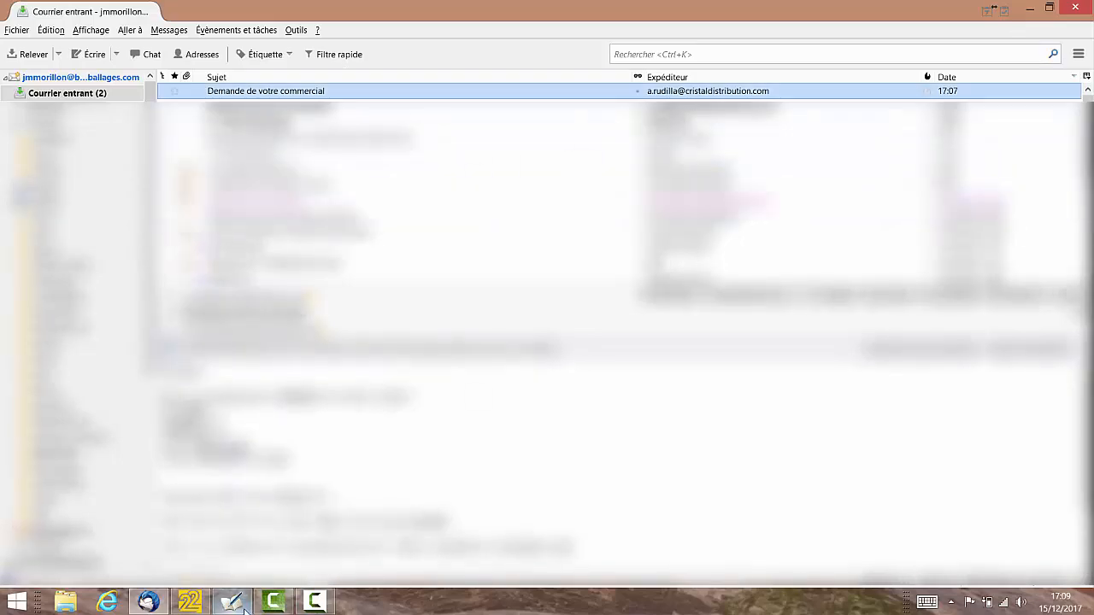
# Step: Switch back to the CRM and open the client record of TREMPLIN 73 from the list of Cristal (IBM) clients
pyautogui.click(232, 601)
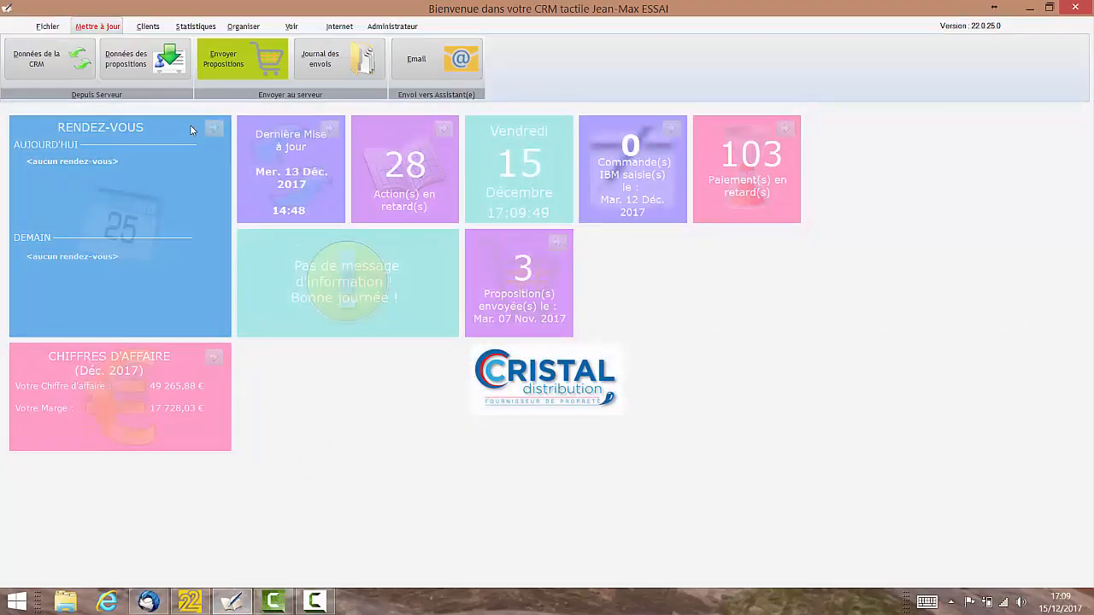
pyautogui.click(147, 25)
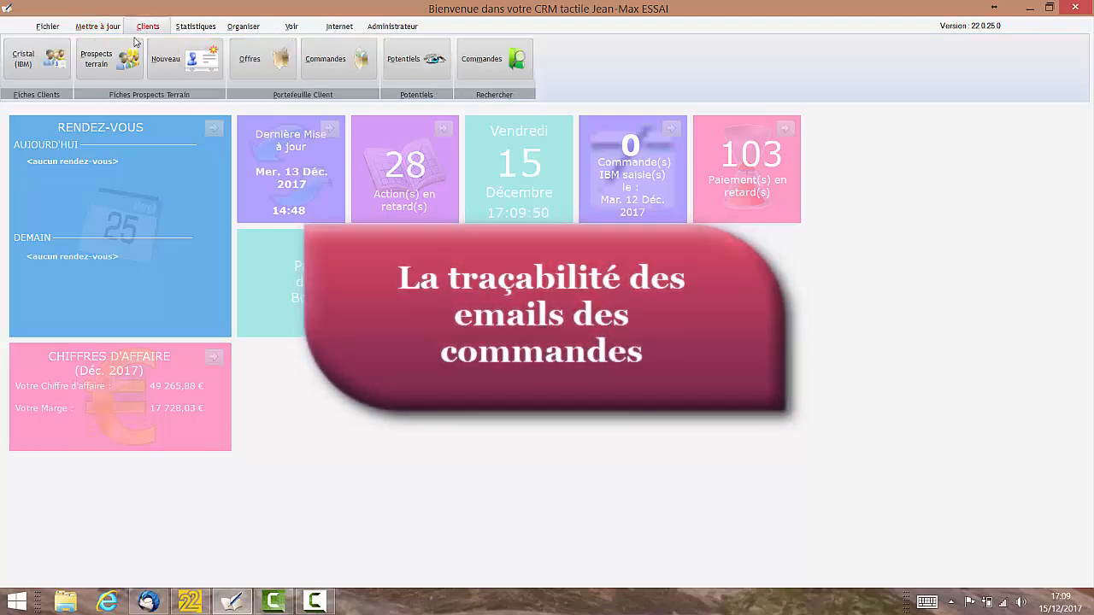
pyautogui.click(39, 64)
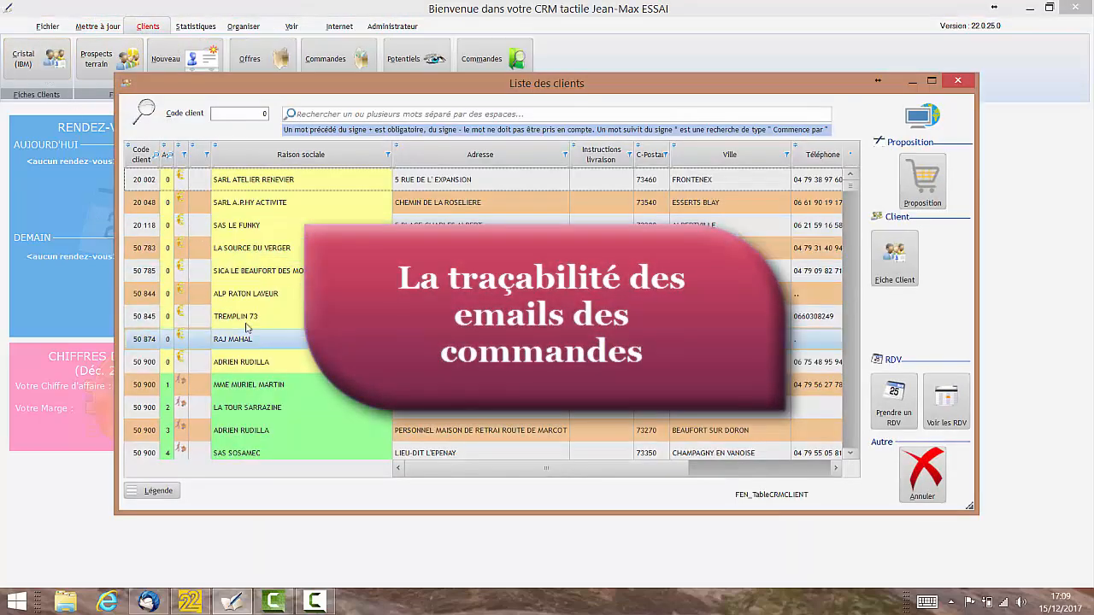
pyautogui.click(261, 317)
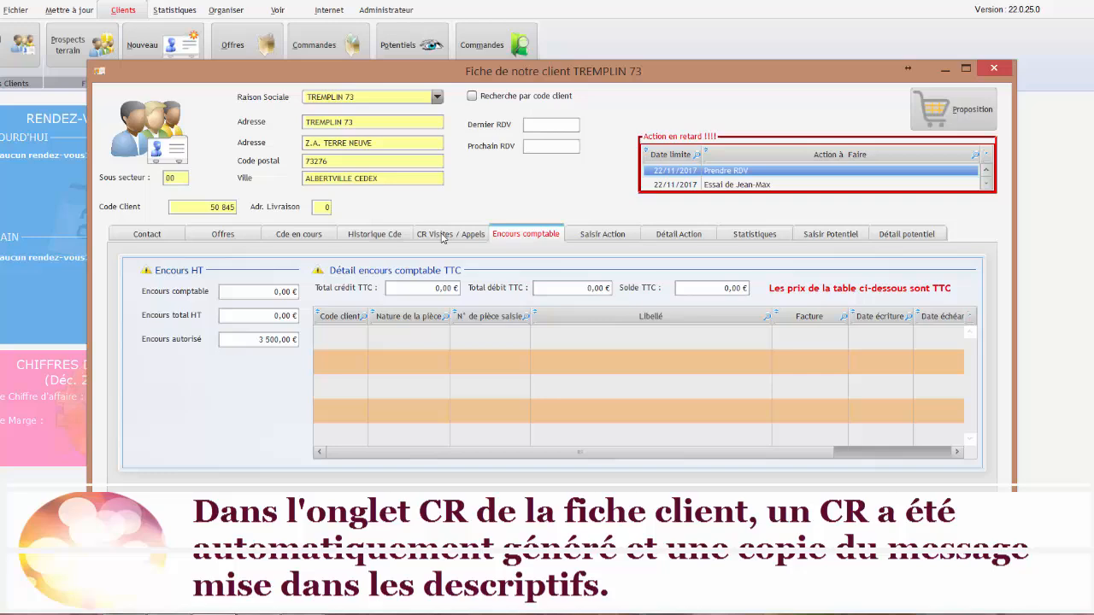
# Step: Examine the visit and call reports of TREMPLIN 73 for the newest order-creation and email entries and their proposition numbers
pyautogui.click(451, 236)
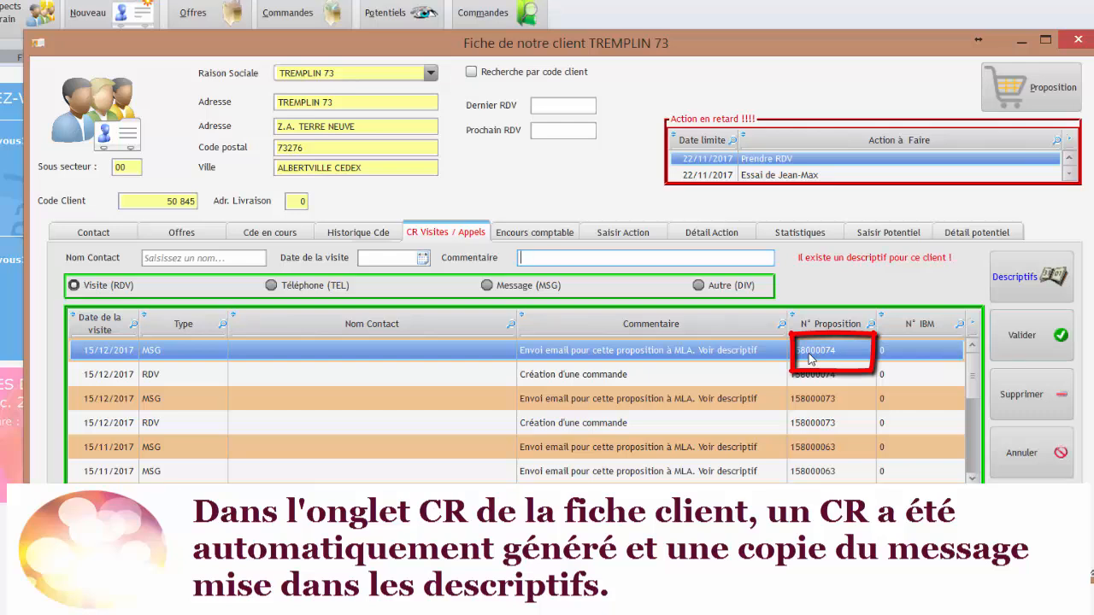
pyautogui.click(680, 384)
pyautogui.click(675, 357)
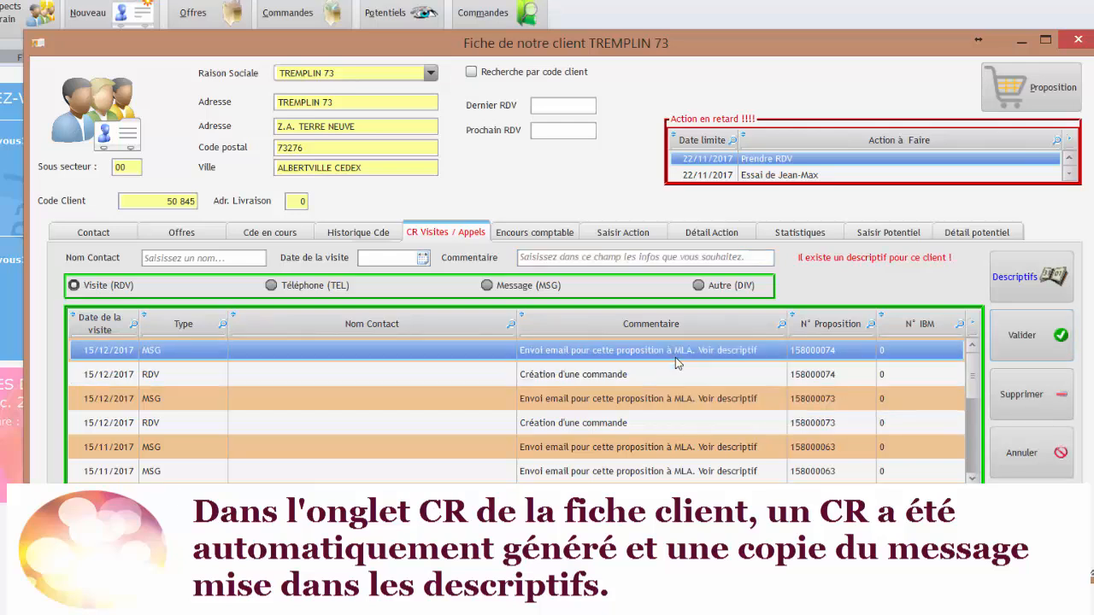
pyautogui.click(665, 381)
pyautogui.click(667, 360)
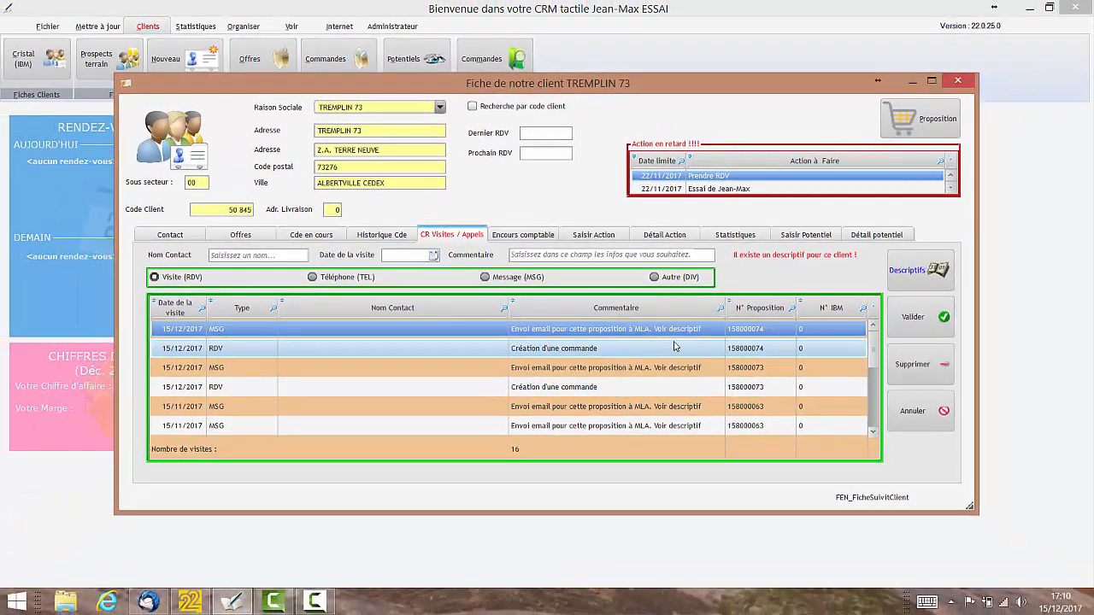
# Step: Open the client's description sheets and read through the newest one for the copy of the message sent with the proposition
pyautogui.click(893, 271)
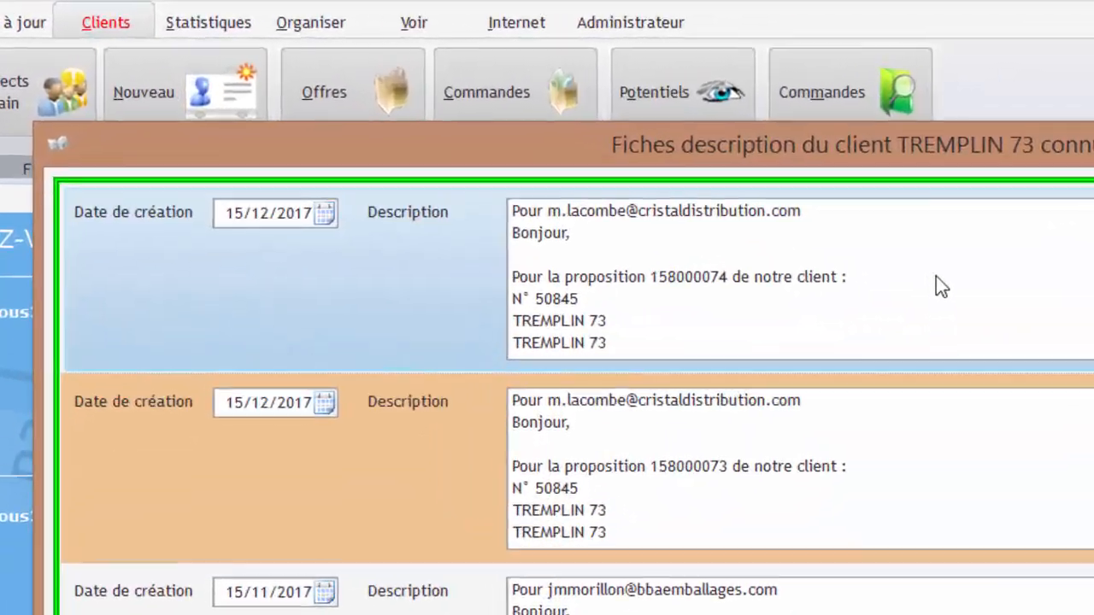
pyautogui.click(947, 291)
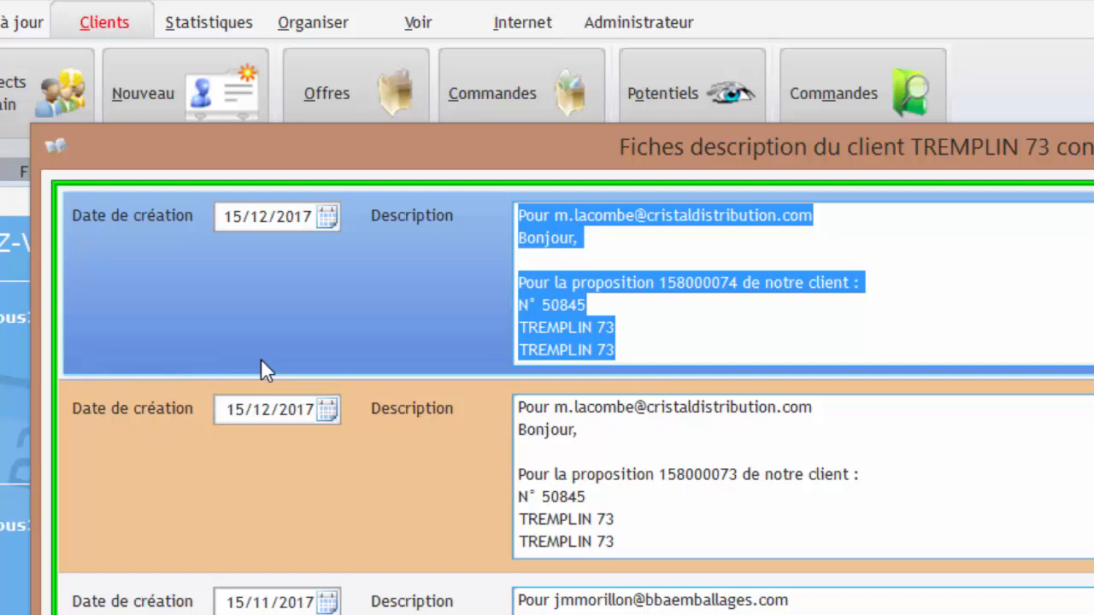
pyautogui.click(1063, 299)
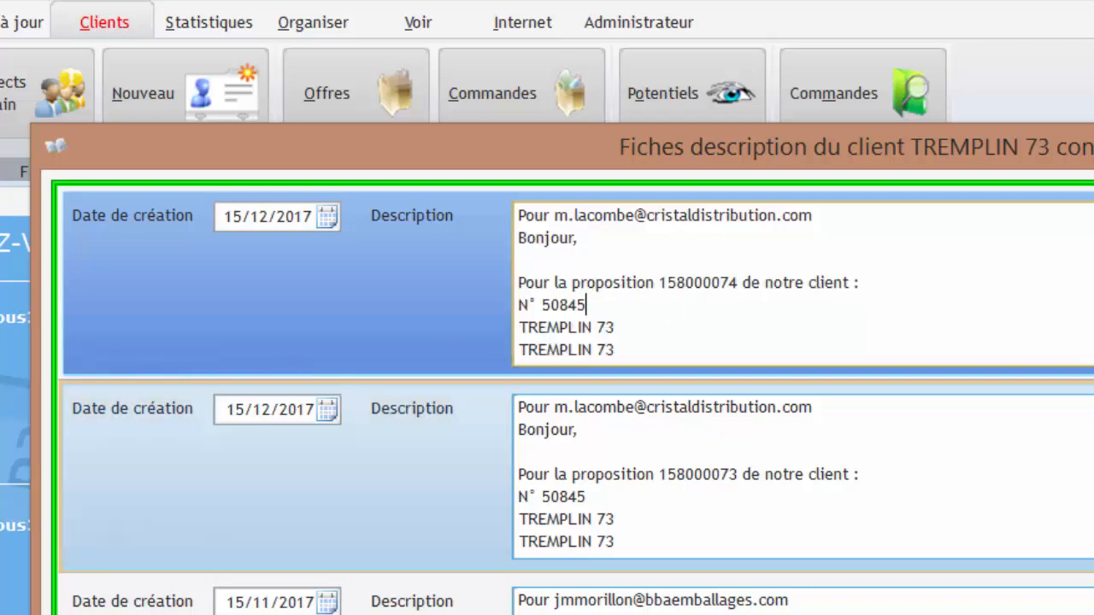
pyautogui.scroll(-5, 803, 284)
pyautogui.scroll(4, 803, 284)
pyautogui.scroll(-4, 803, 284)
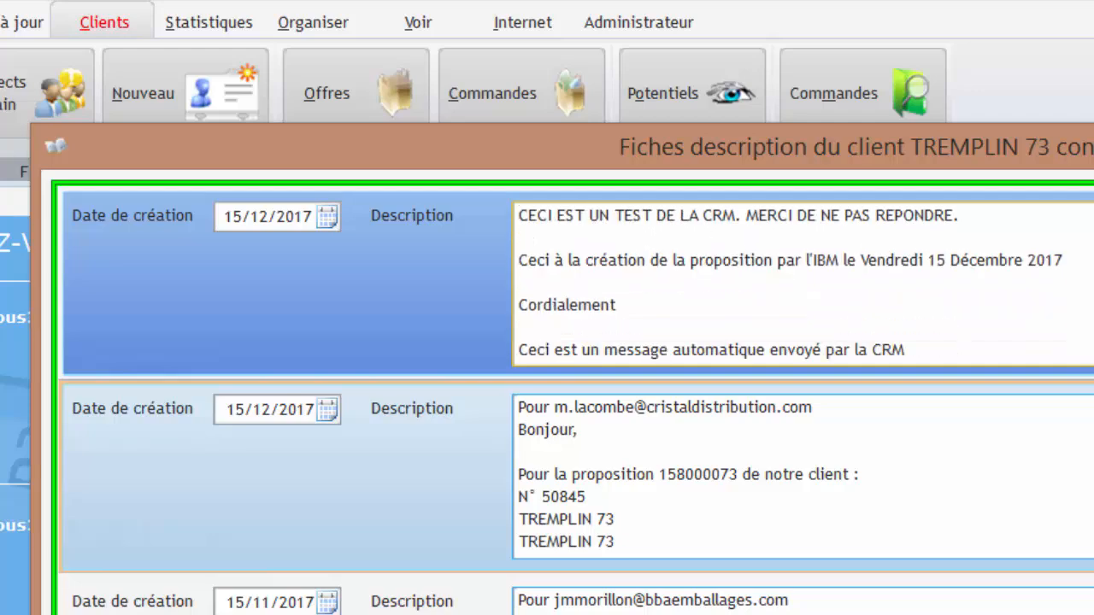
pyautogui.scroll(5, 803, 284)
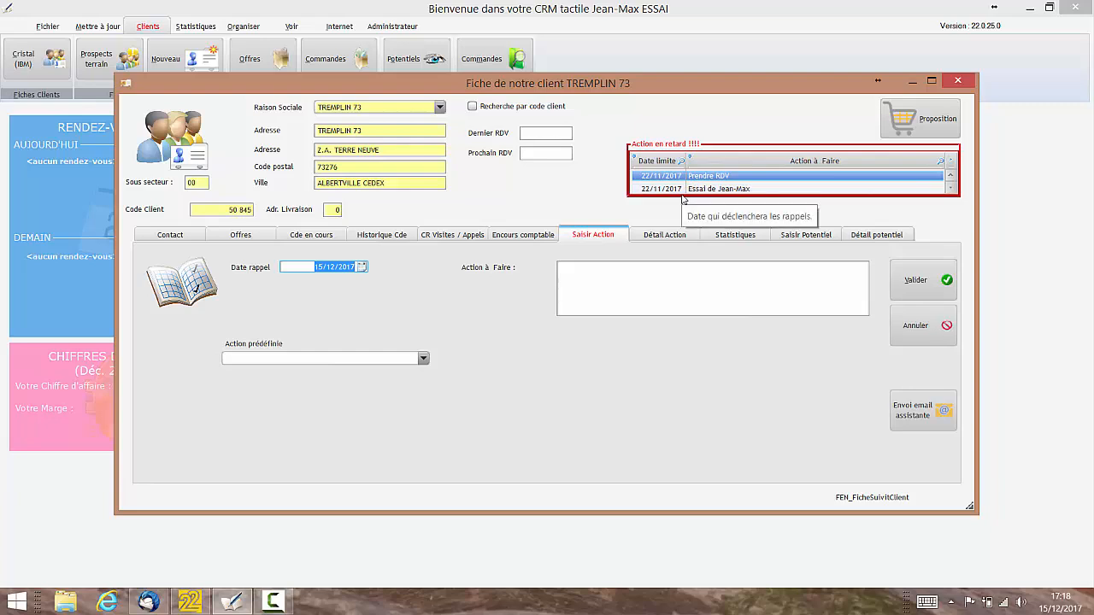
# Step: Set the reminder date of the new action for TREMPLIN 73 to 18/12/2017
pyautogui.click(600, 294)
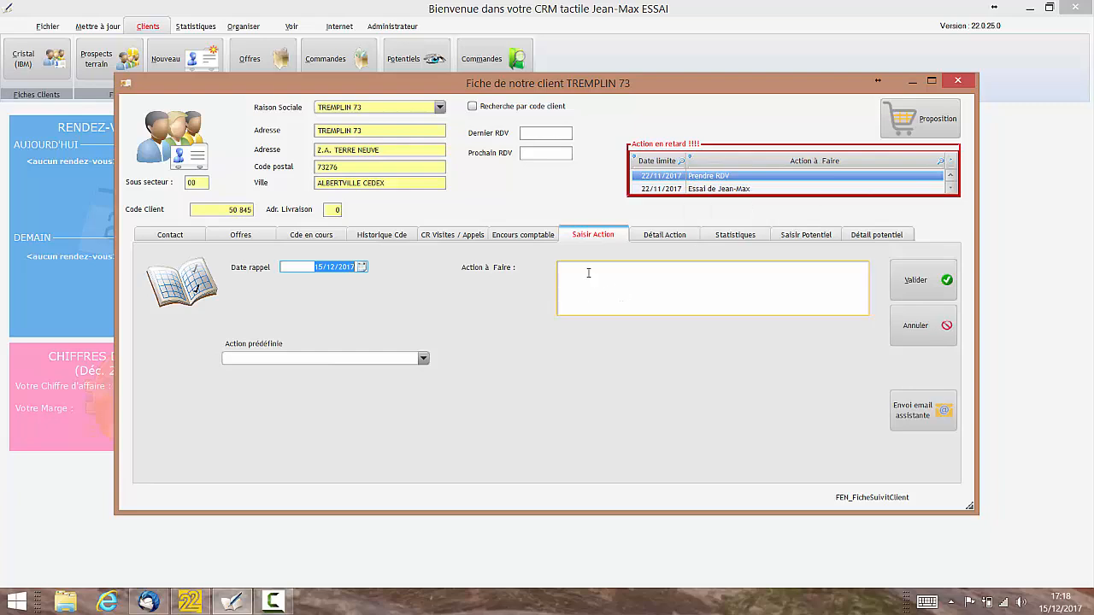
pyautogui.click(588, 273)
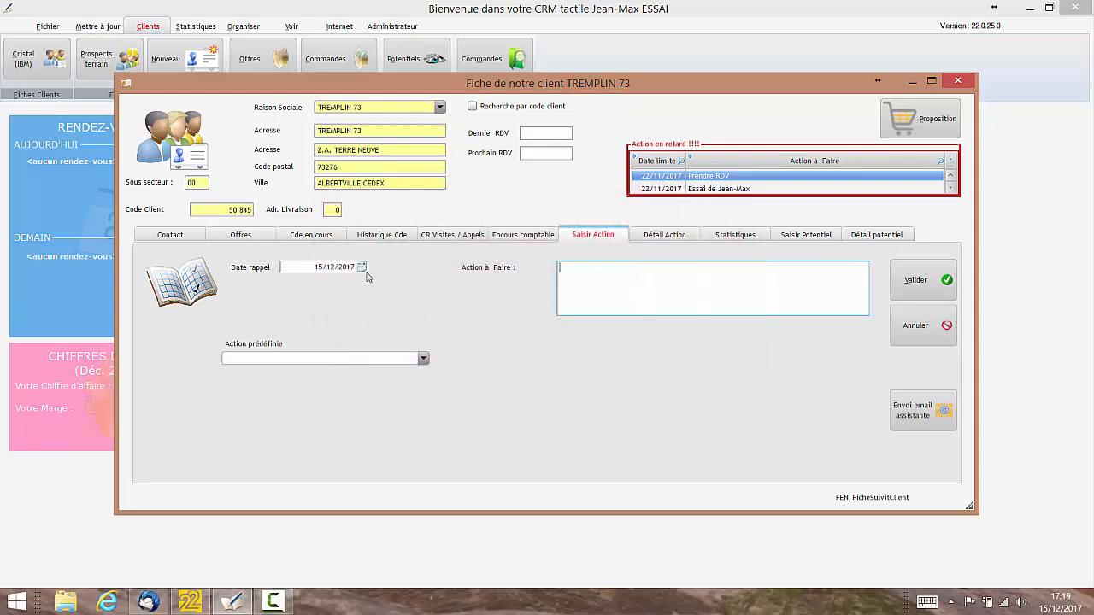
pyautogui.click(363, 267)
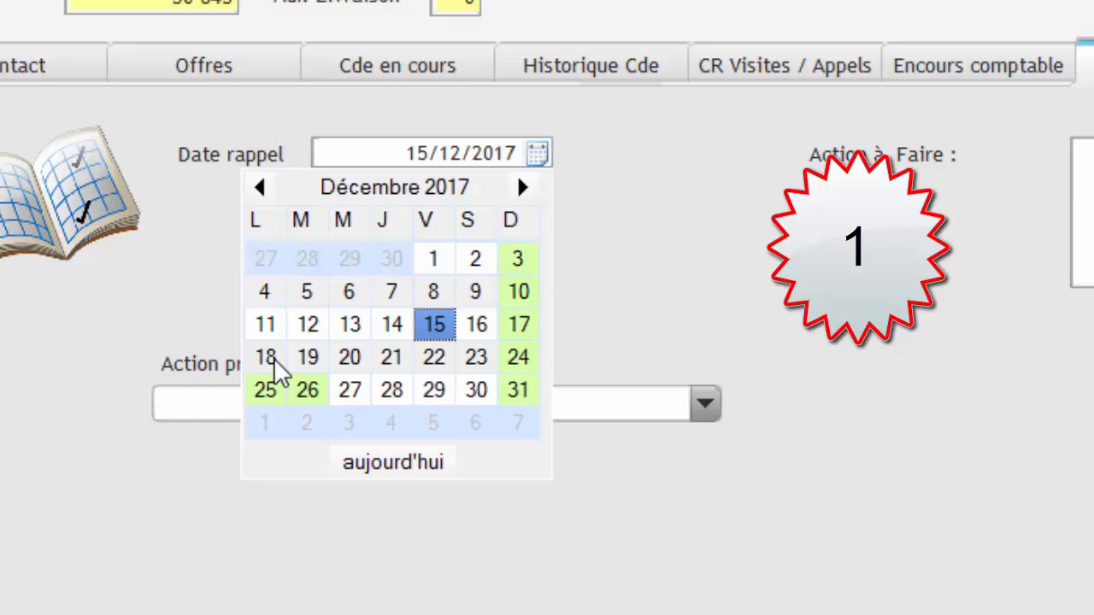
pyautogui.click(279, 367)
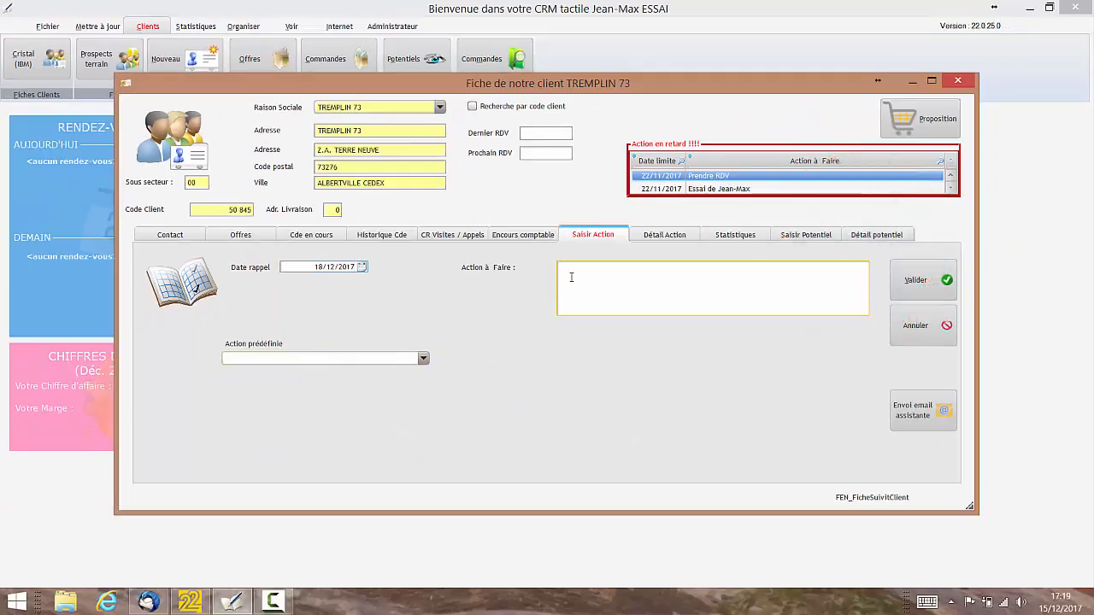
pyautogui.write('Tes')
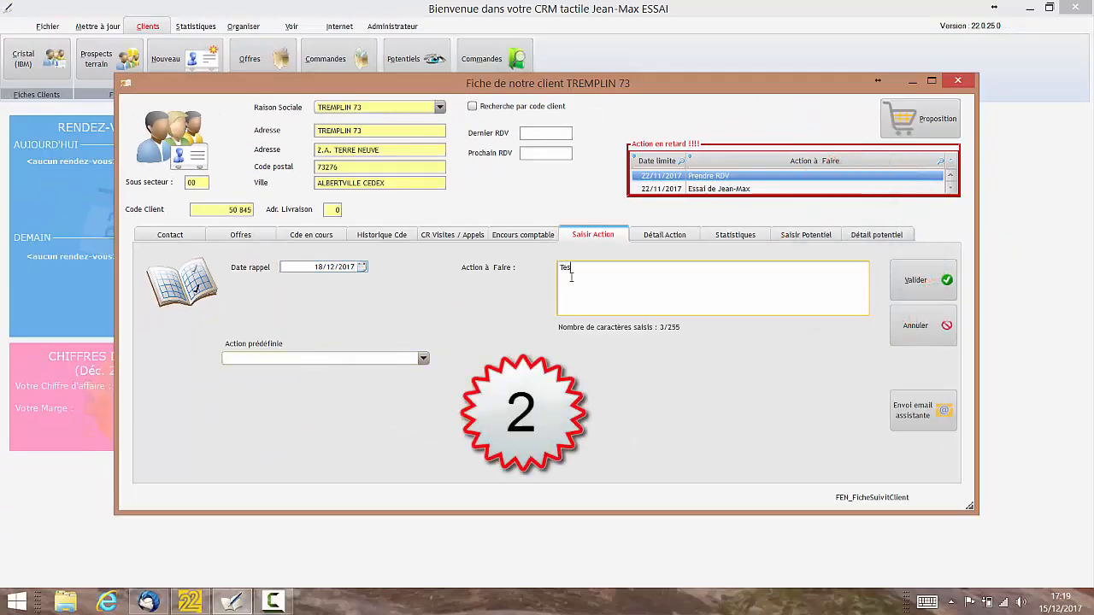
pyautogui.press('BackSpace')
pyautogui.press('BackSpace')
pyautogui.press('BackSpace')
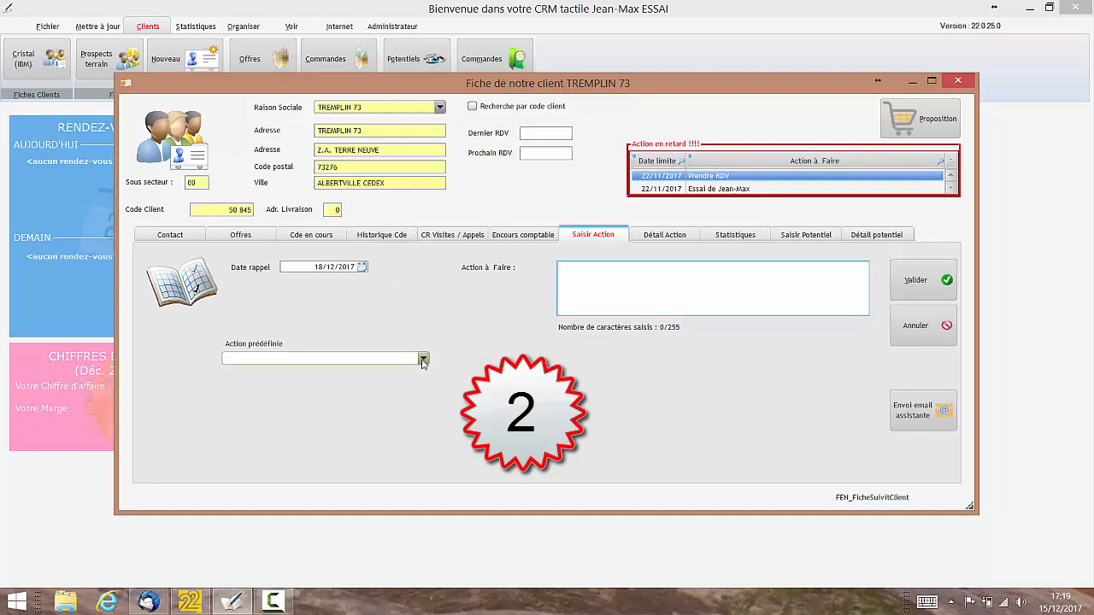
# Step: Fill in the action with the predefined "Relancer suite envoi ou remise catalogue" and append "CECI EST UN ESSAI DE LA CRM. NE PAS EN TENIR COMPTE"
pyautogui.click(422, 358)
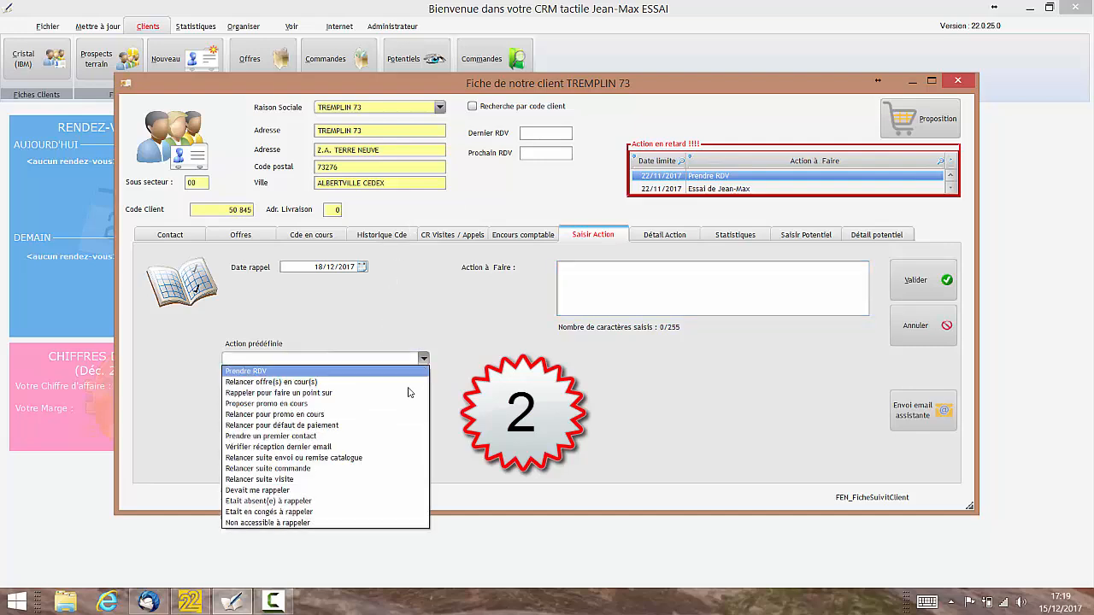
pyautogui.click(364, 459)
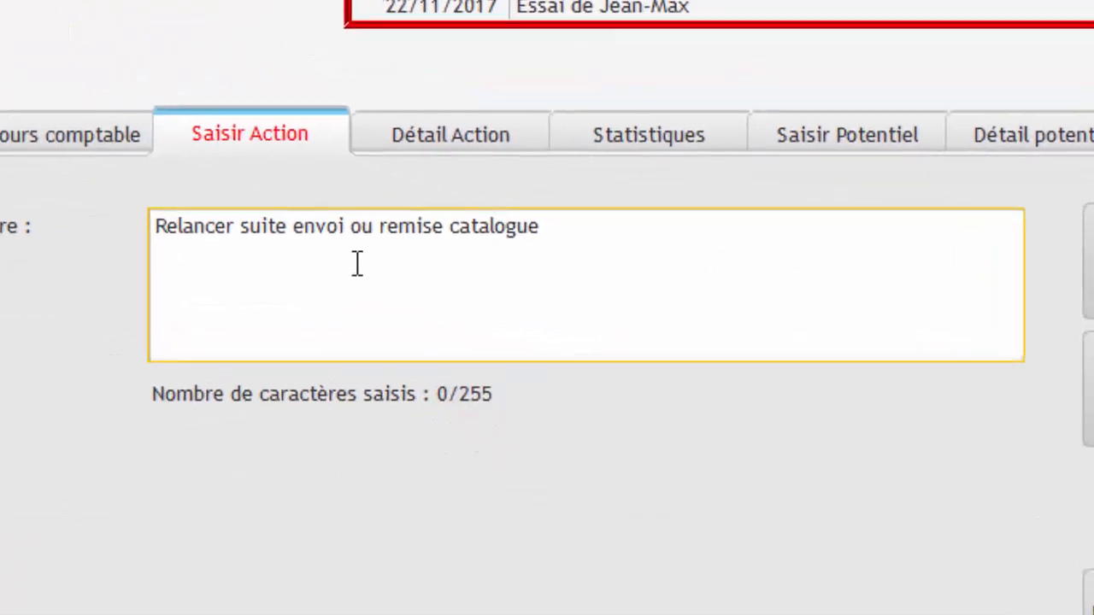
pyautogui.tripleClick(568, 229)
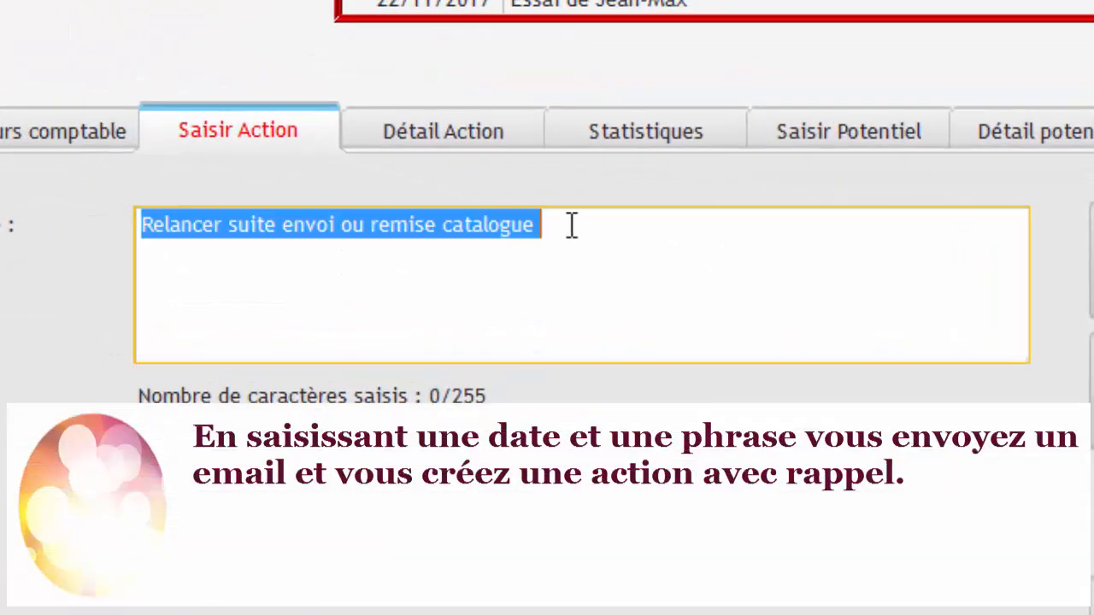
pyautogui.click(593, 229)
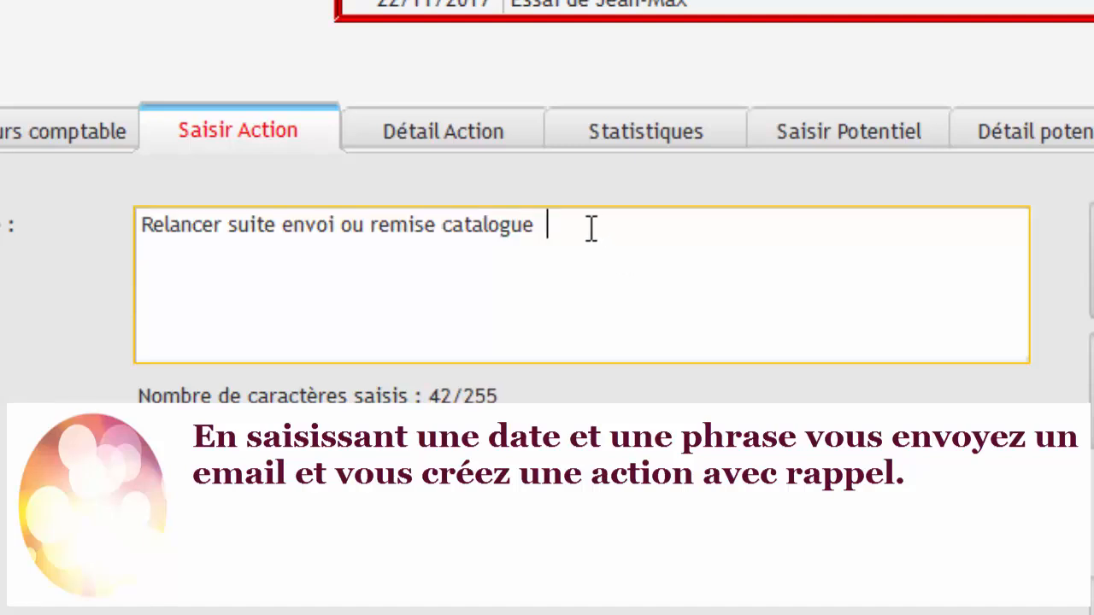
pyautogui.write('cE')
pyautogui.press('BackSpace')
pyautogui.press('BackSpace')
pyautogui.write('ce')
pyautogui.press('BackSpace')
pyautogui.press('BackSpace')
pyautogui.write('CECI EST UN ESSAI DE LA CRM. NE PAS EN TENIR COMPTE')
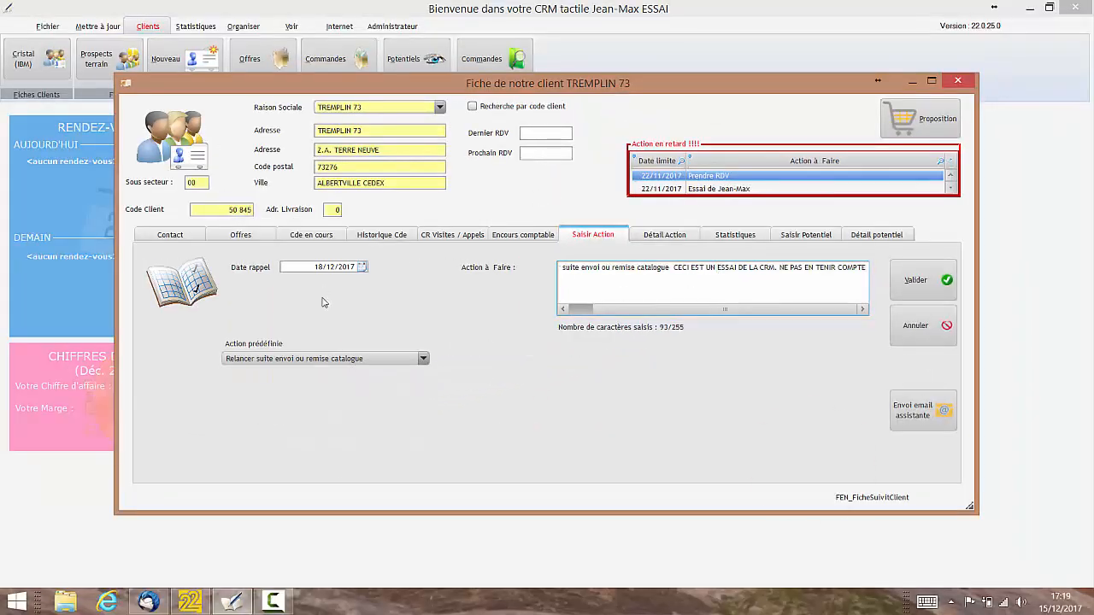
# Step: Set the action to be emailed to the assistant and validate it
pyautogui.click(919, 418)
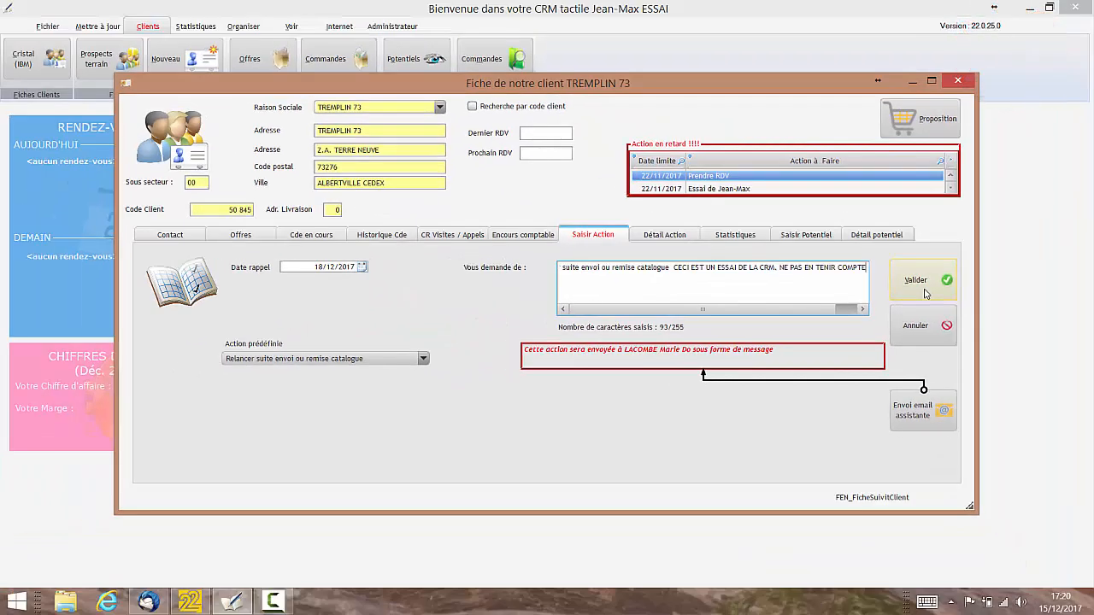
pyautogui.click(924, 294)
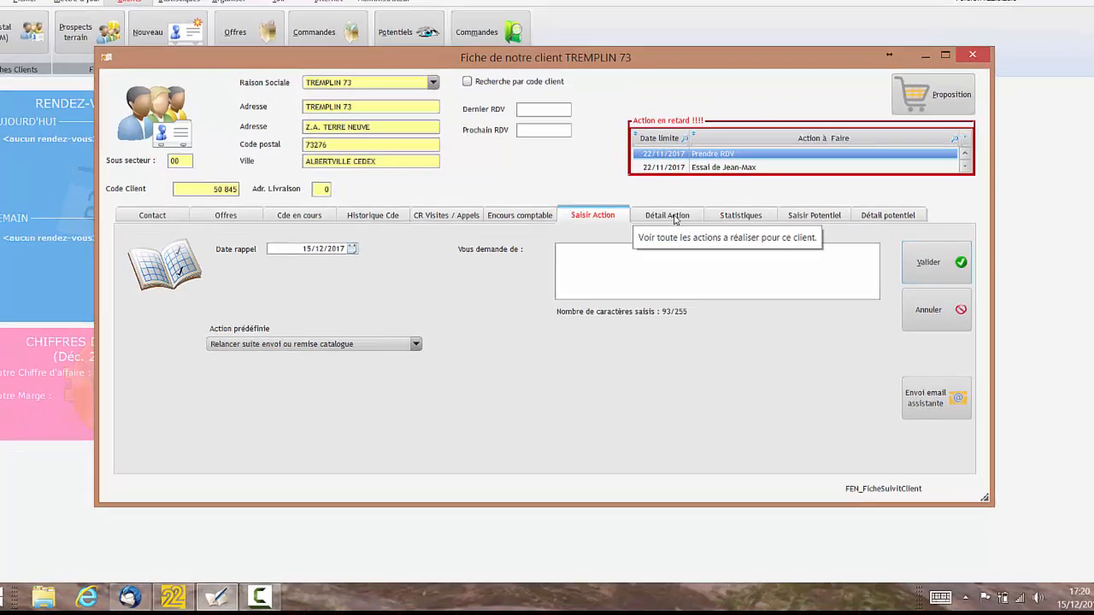
# Step: Inspect the new action's text, delegate and Etat in the client's action details, and compare with the visit and call reports
pyautogui.click(674, 219)
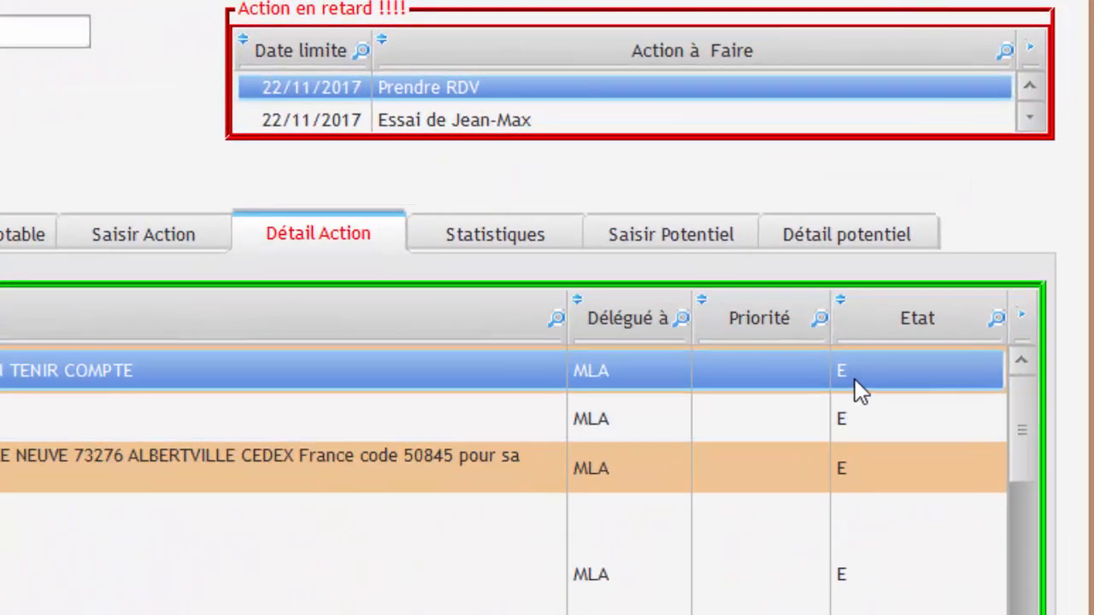
pyautogui.click(842, 373)
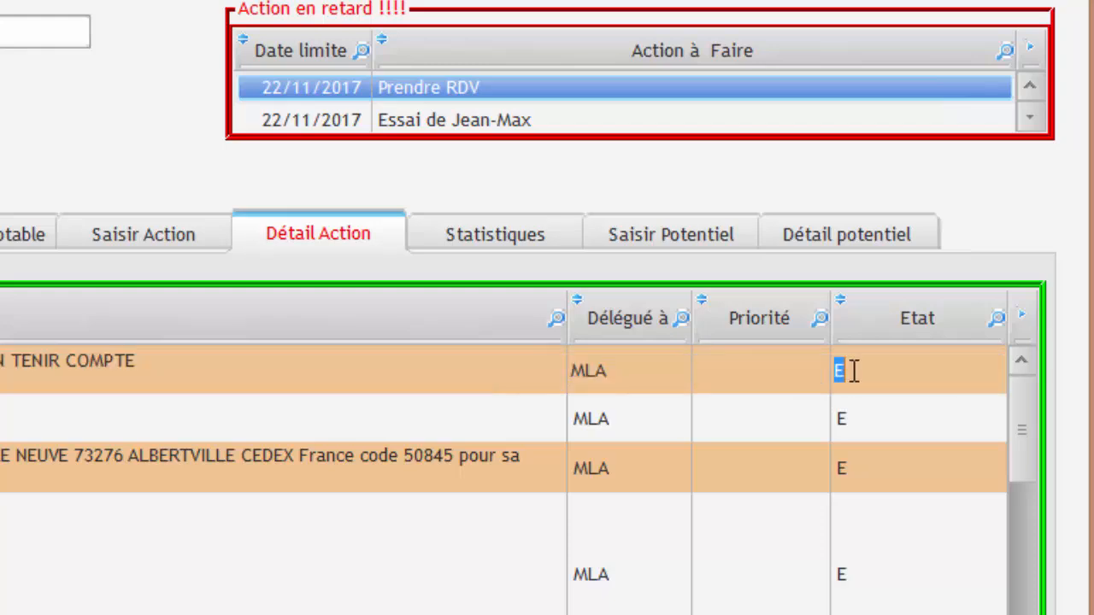
pyautogui.click(854, 371)
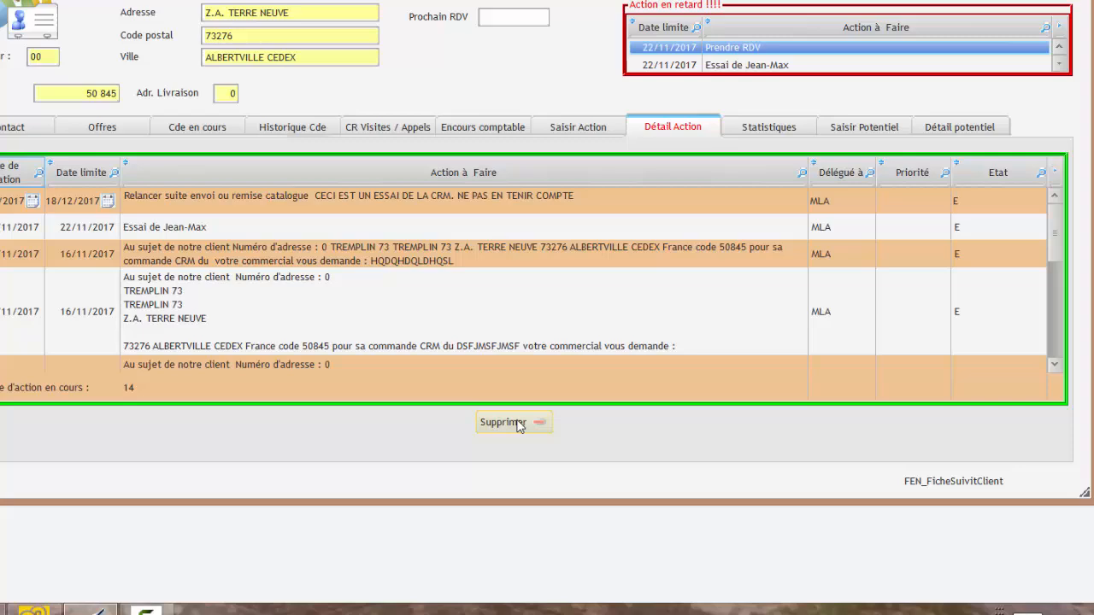
pyautogui.click(506, 200)
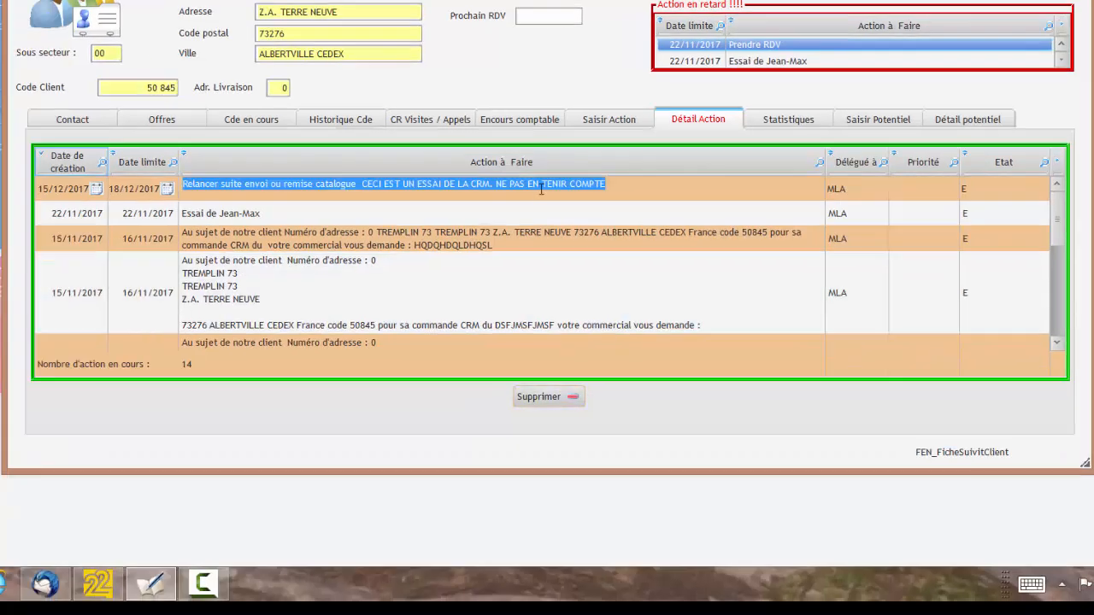
pyautogui.click(708, 214)
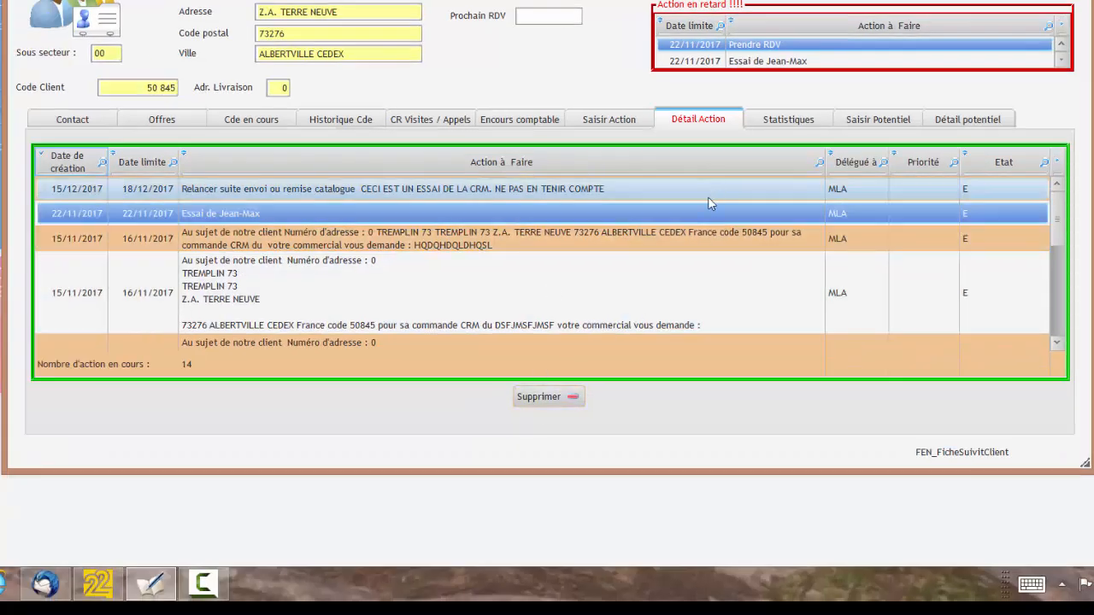
pyautogui.click(711, 190)
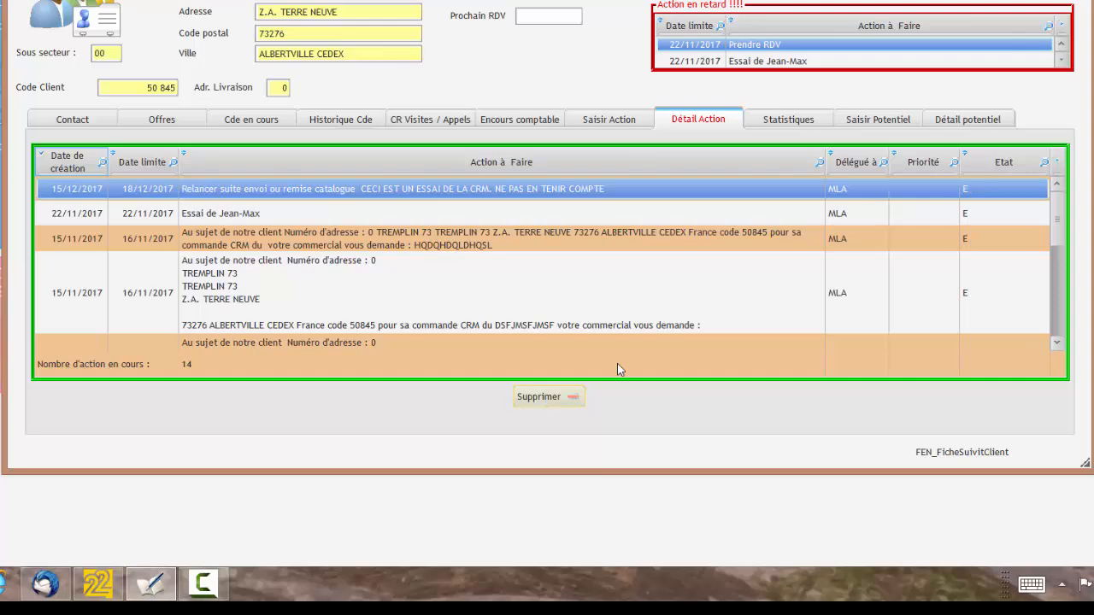
pyautogui.click(430, 120)
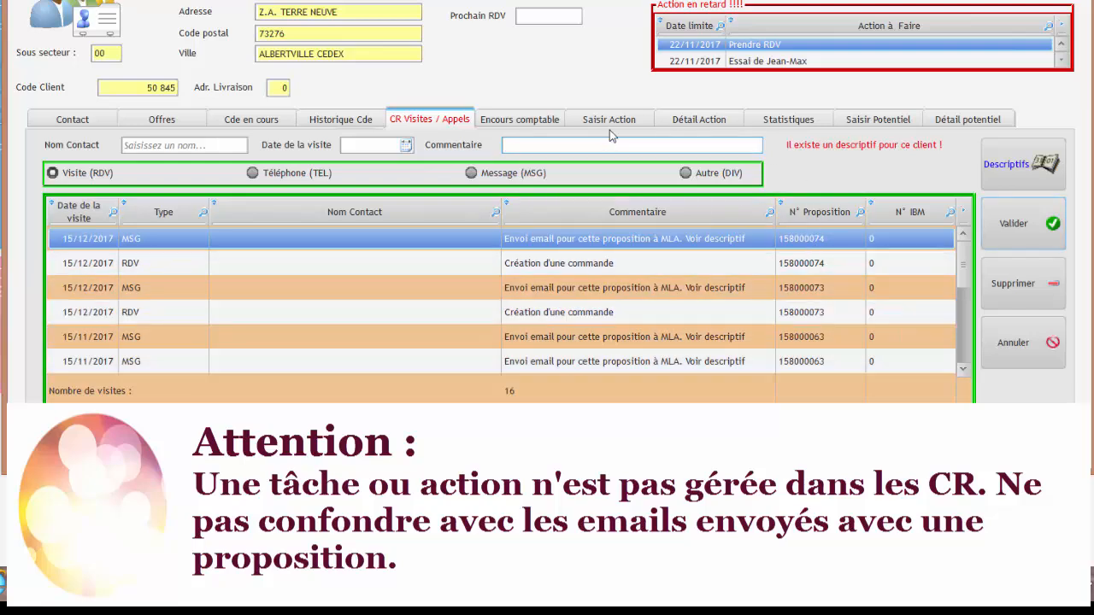
pyautogui.click(702, 124)
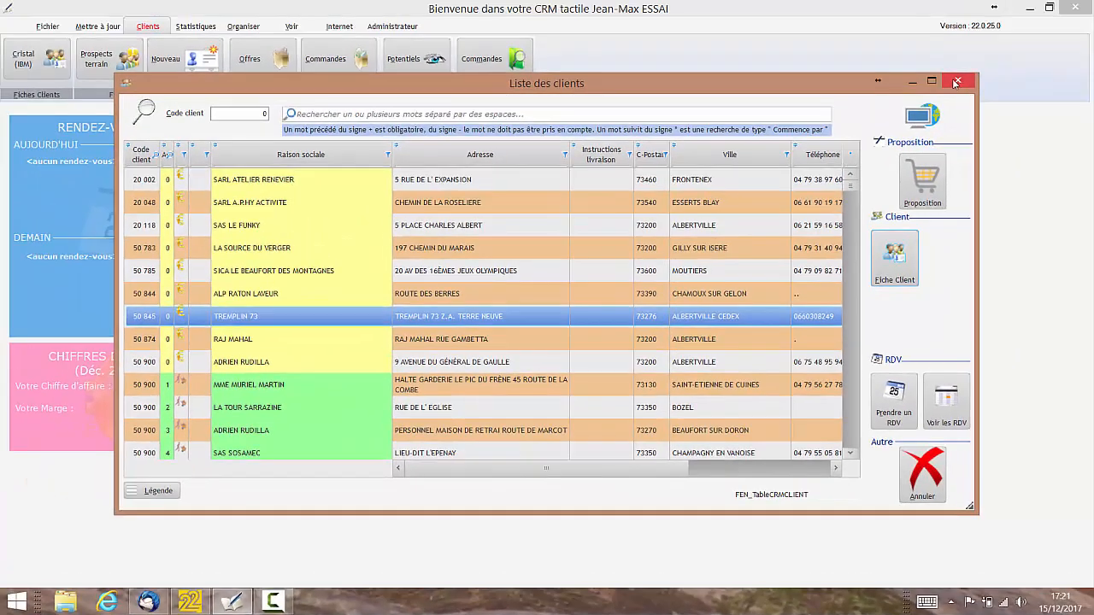
# Step: Close the client list and open the overview of actions in progress from the home screen's overdue actions tile
pyautogui.click(931, 488)
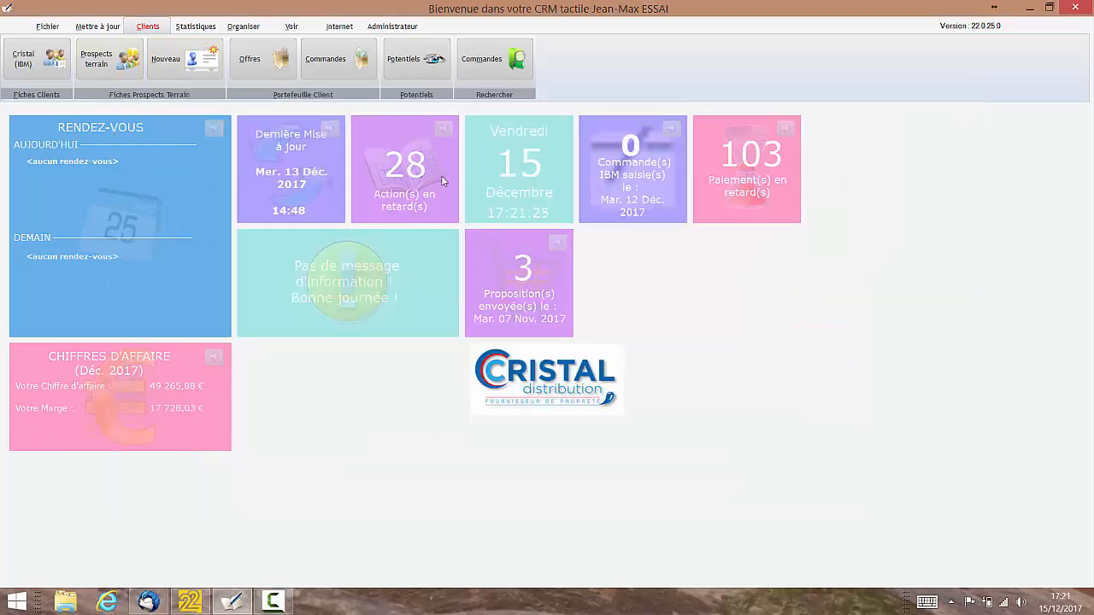
pyautogui.click(443, 130)
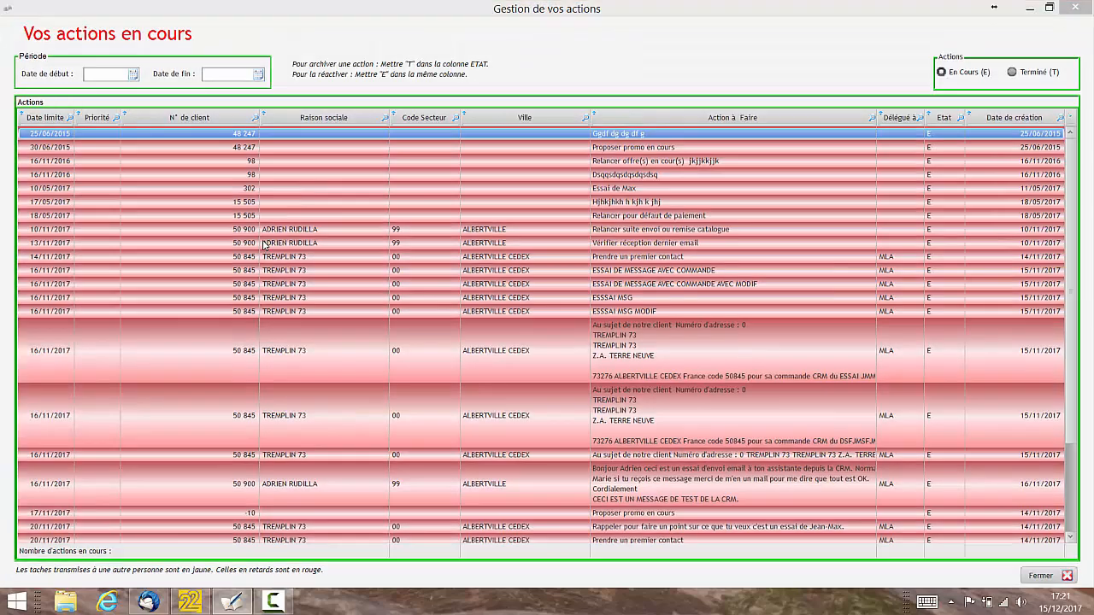
# Step: Close the actions overview and reopen it through Rappels (Tâches), and again from the home screen's overdue actions tile
pyautogui.click(1075, 8)
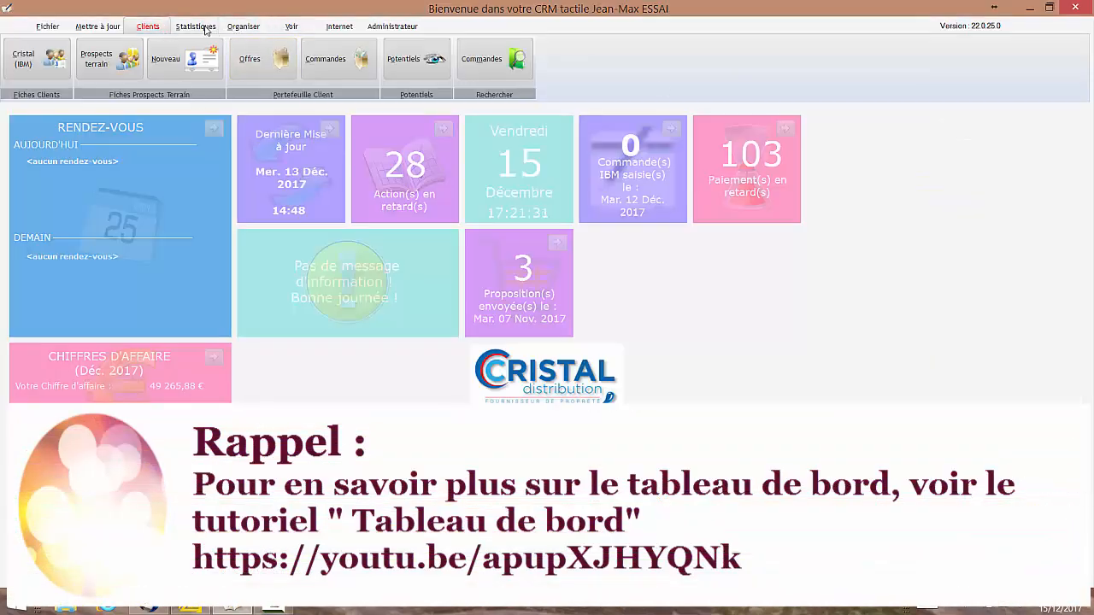
pyautogui.click(236, 27)
pyautogui.click(108, 66)
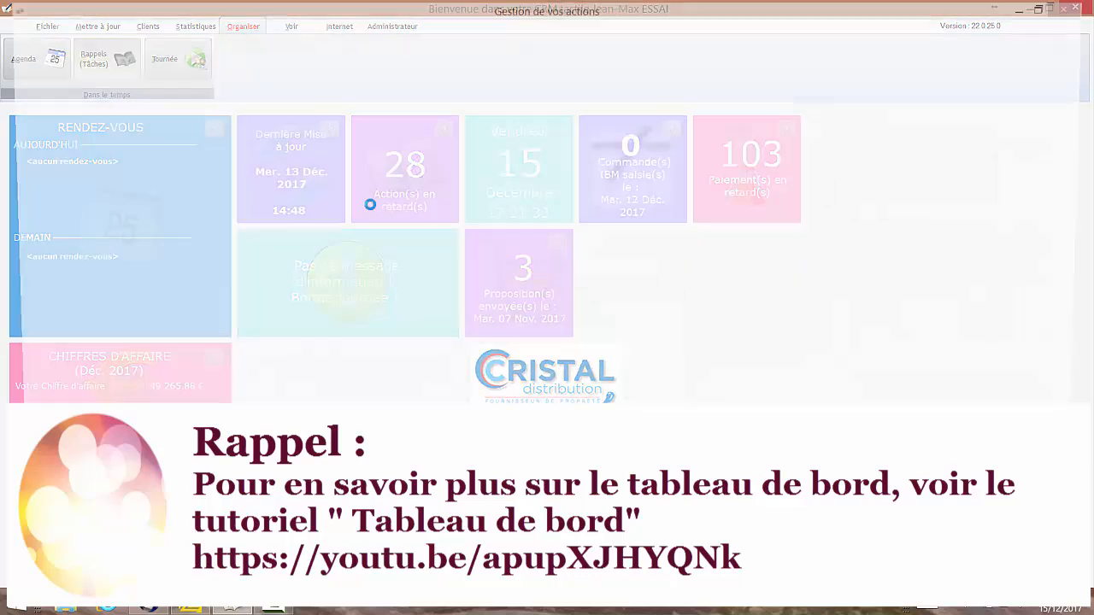
pyautogui.click(1076, 8)
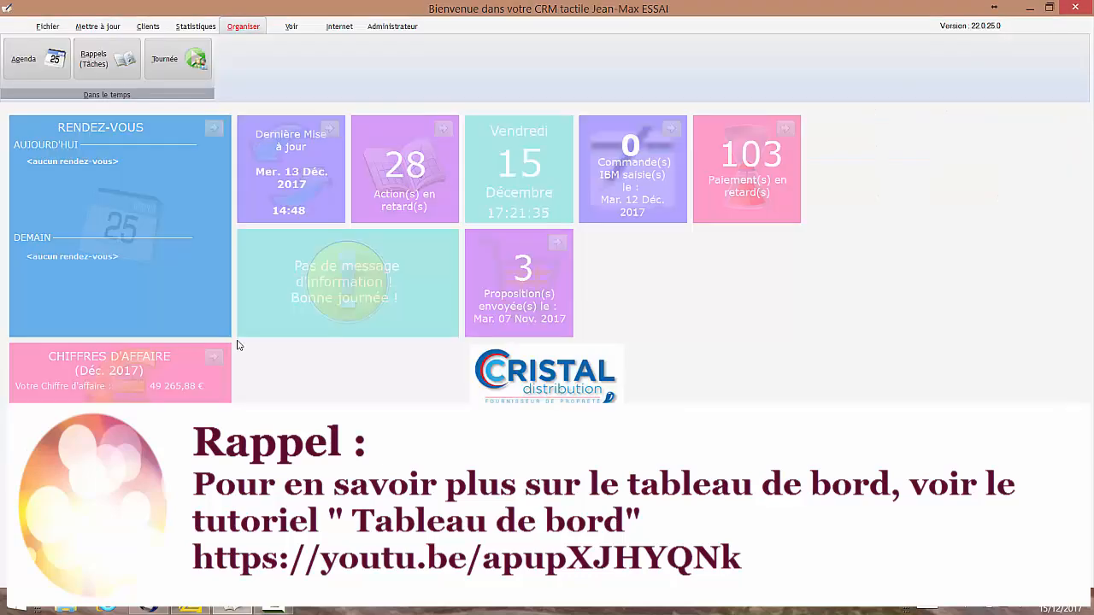
pyautogui.click(444, 130)
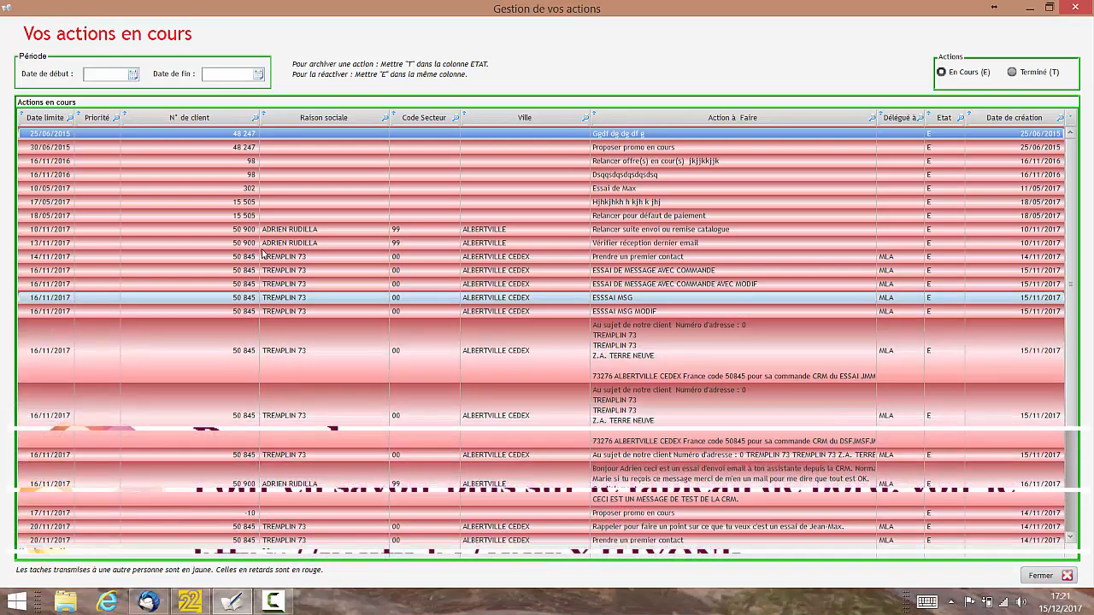
# Step: Sort the actions in progress by Date limite with the latest first and set the TREMPLIN 73 catalogue follow-up's Etat to T
pyautogui.click(40, 118)
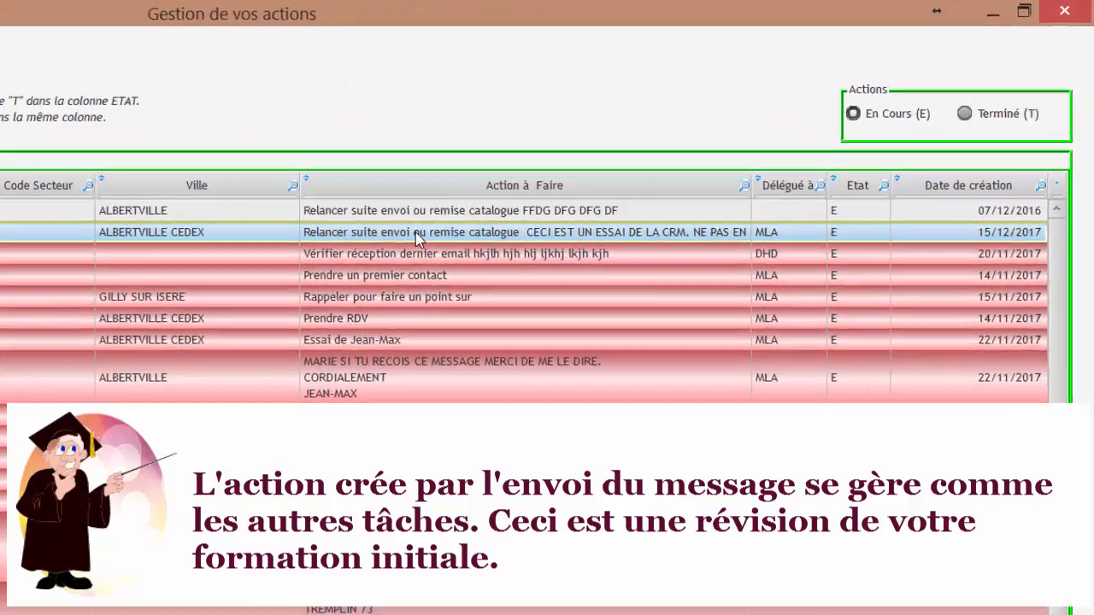
pyautogui.click(583, 178)
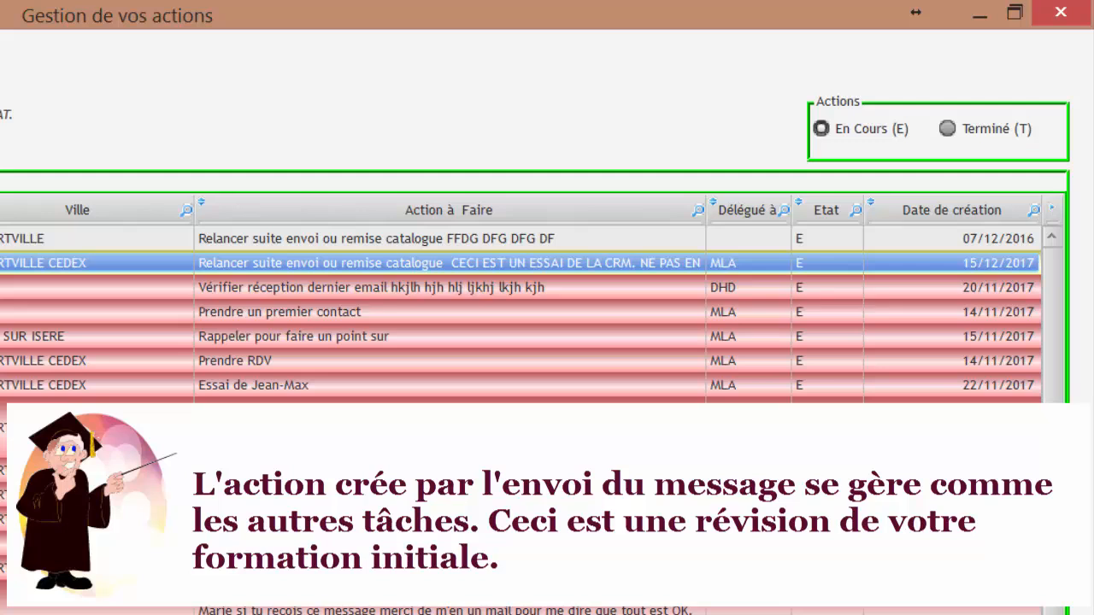
pyautogui.click(809, 263)
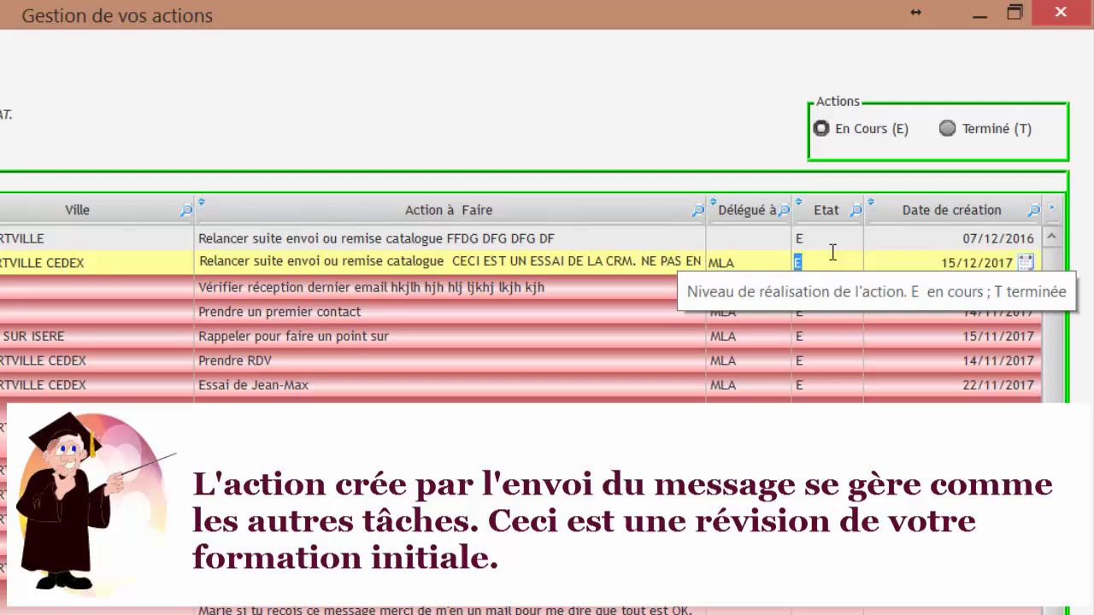
pyautogui.write('T')
# Step: Reactivate the catalogue follow-up from the Terminé list by setting its Etat to E, and return to the En Cours list
pyautogui.click(947, 129)
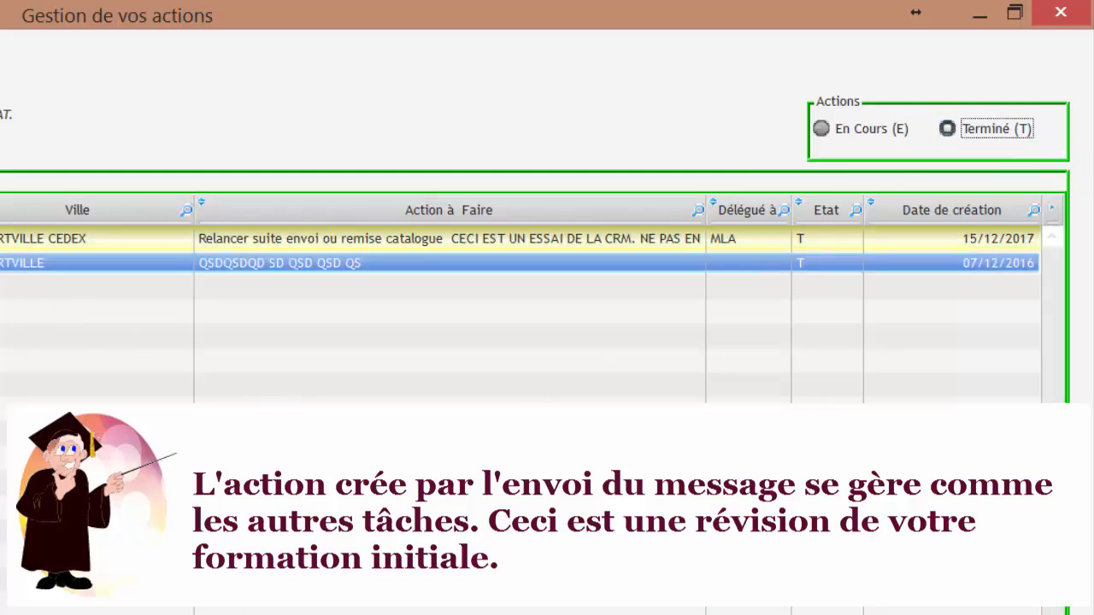
pyautogui.click(807, 245)
pyautogui.click(807, 245)
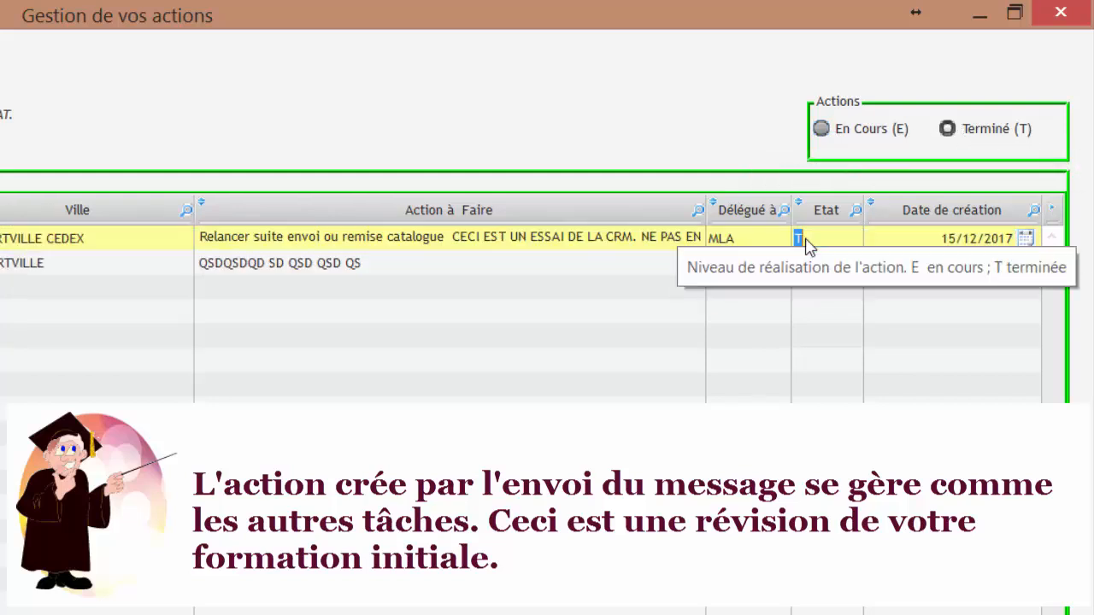
pyautogui.write('E')
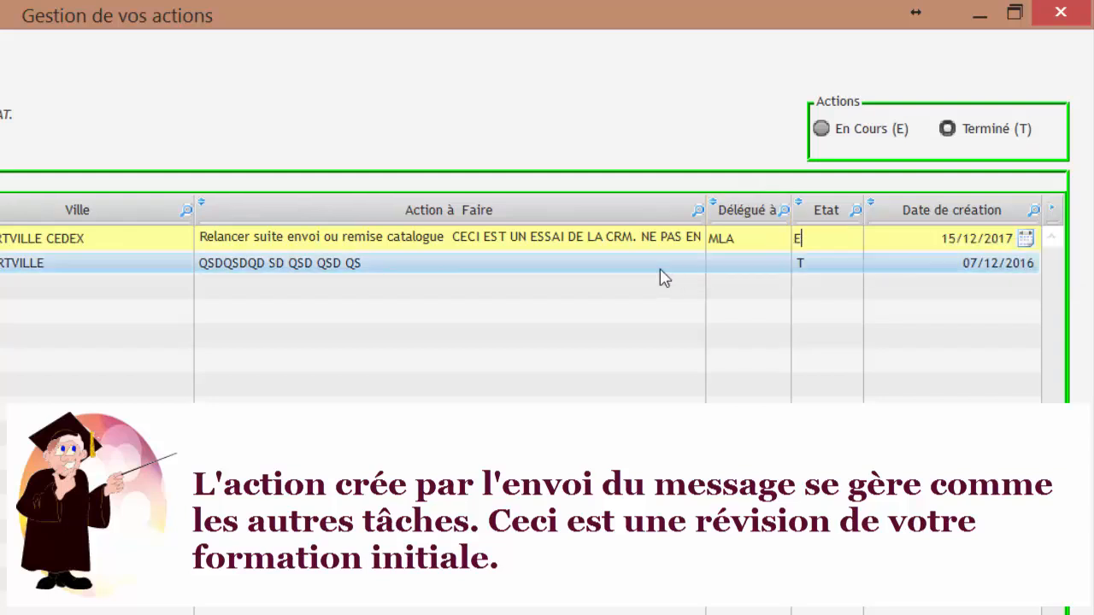
pyautogui.click(821, 129)
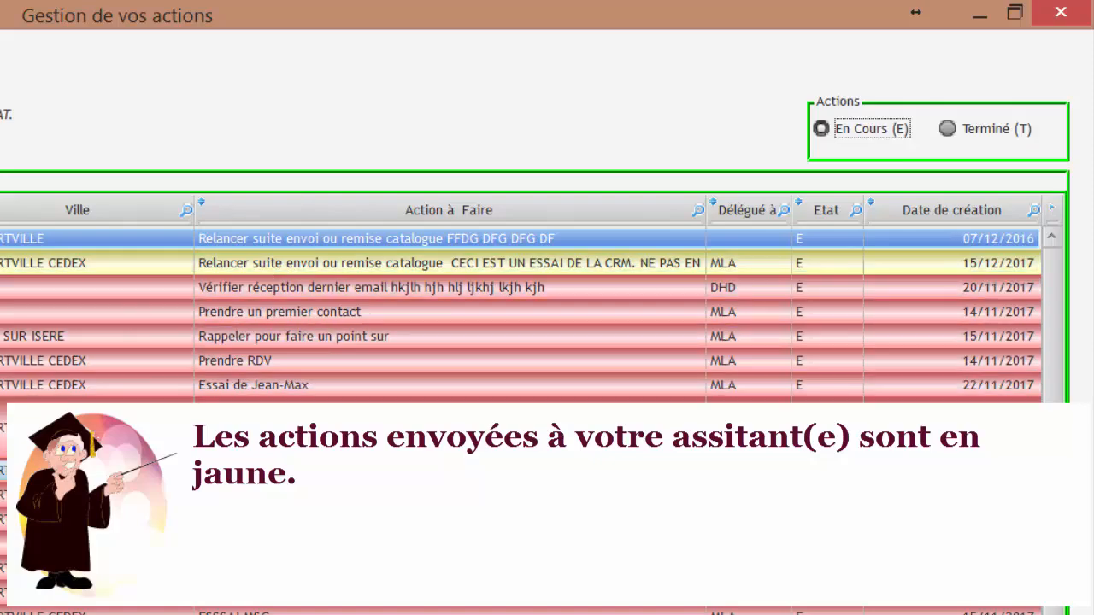
# Step: Compare the row colours of the action sent to the assistant, the overdue actions and the undelegated RESTAURANT LEQUINOXE action
pyautogui.click(418, 267)
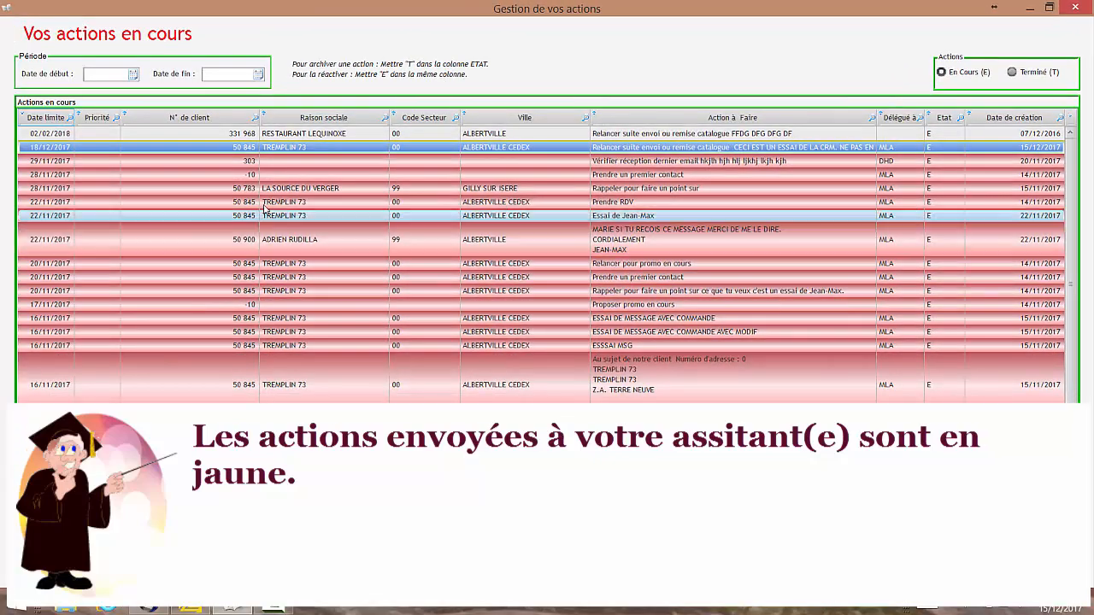
pyautogui.click(361, 160)
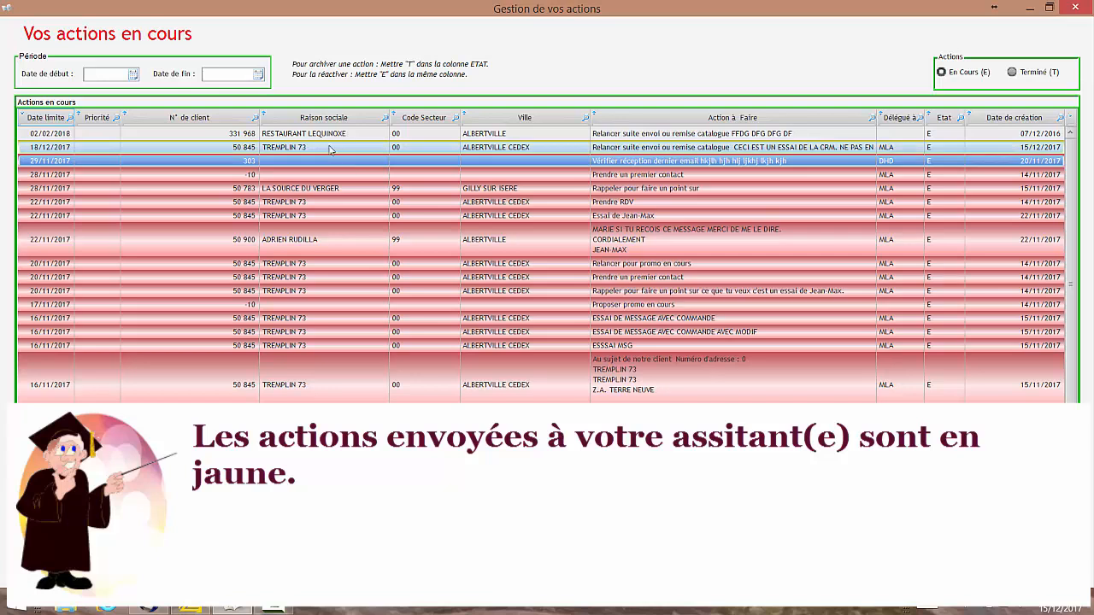
pyautogui.click(348, 135)
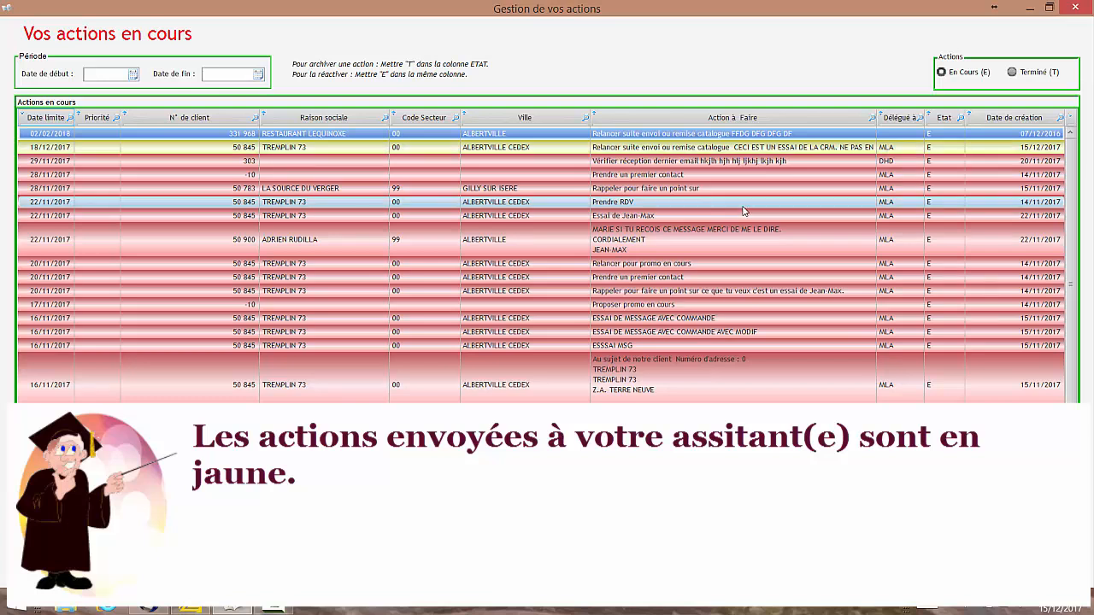
pyautogui.click(567, 162)
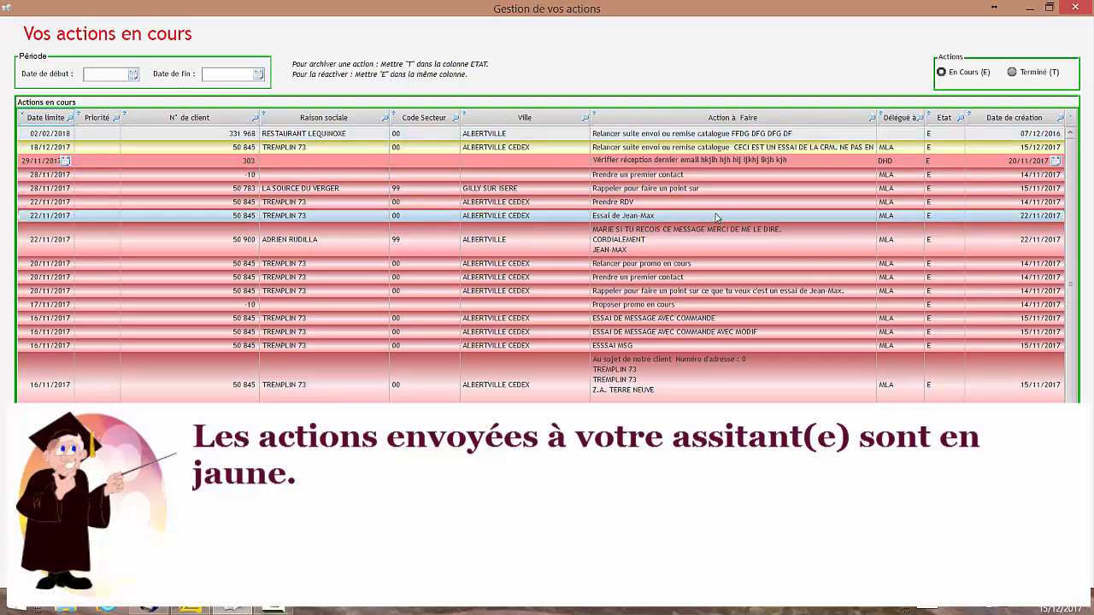
pyautogui.click(603, 135)
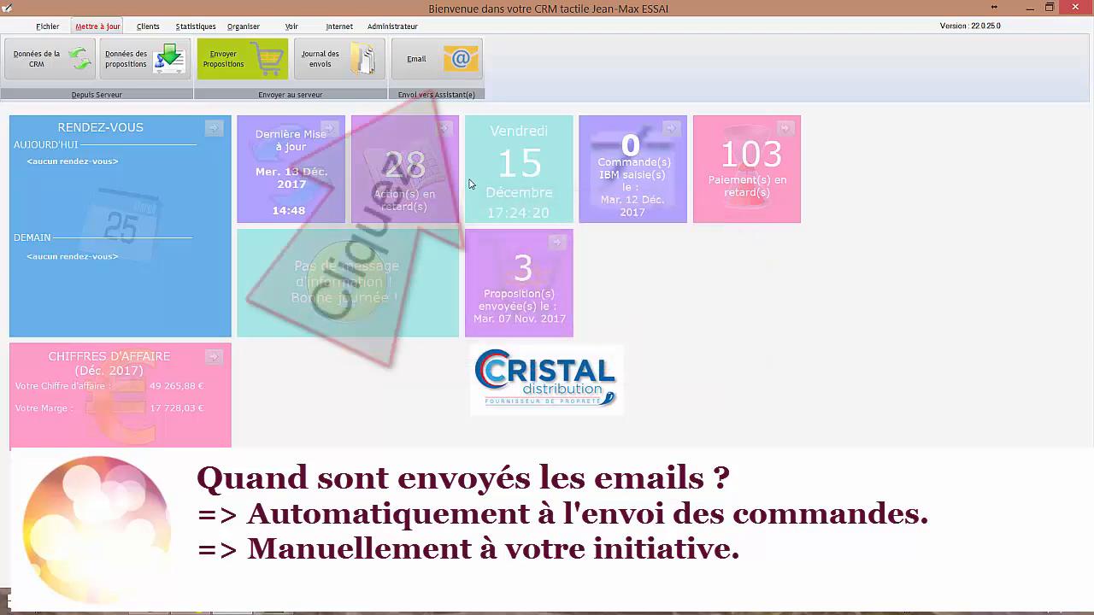
# Step: Send the pending emails to the assistant manually from the CRM's update functions and acknowledge the sending confirmation
pyautogui.click(472, 59)
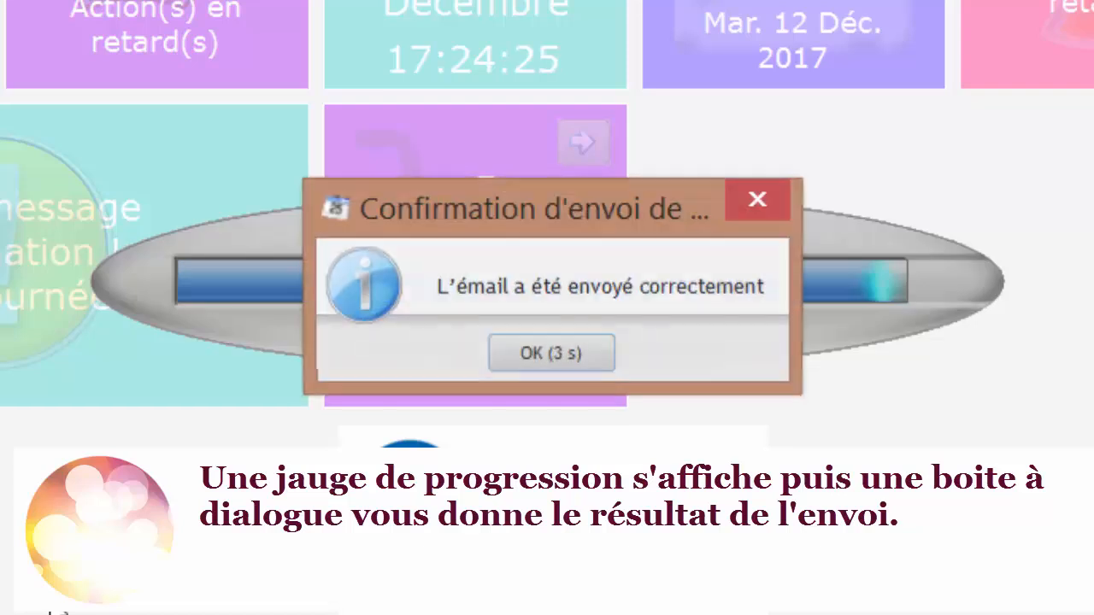
pyautogui.click(568, 359)
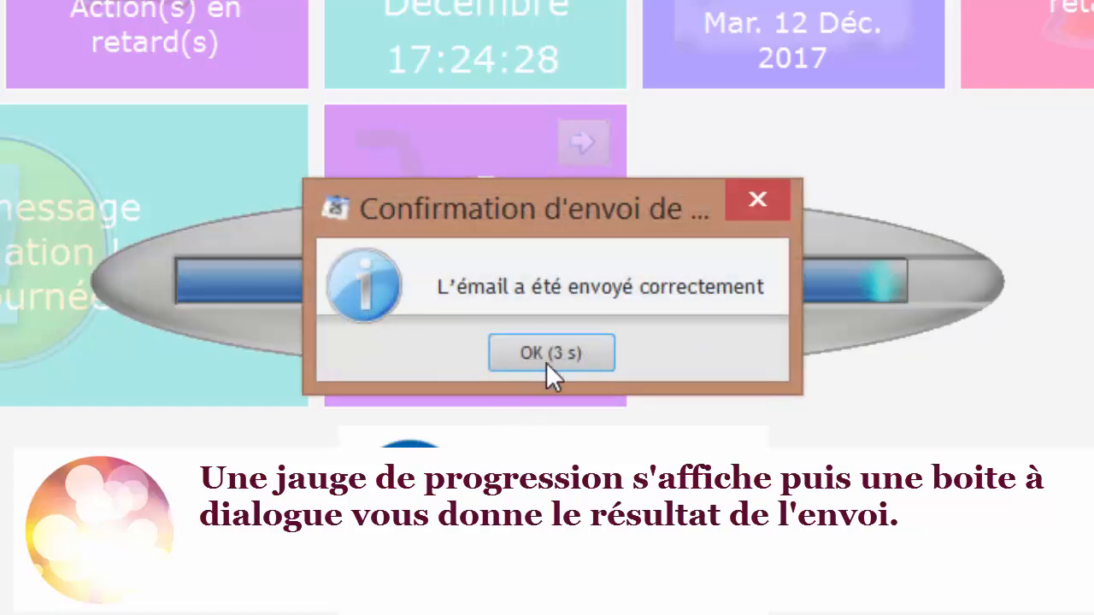
pyautogui.click(547, 363)
pyautogui.click(603, 352)
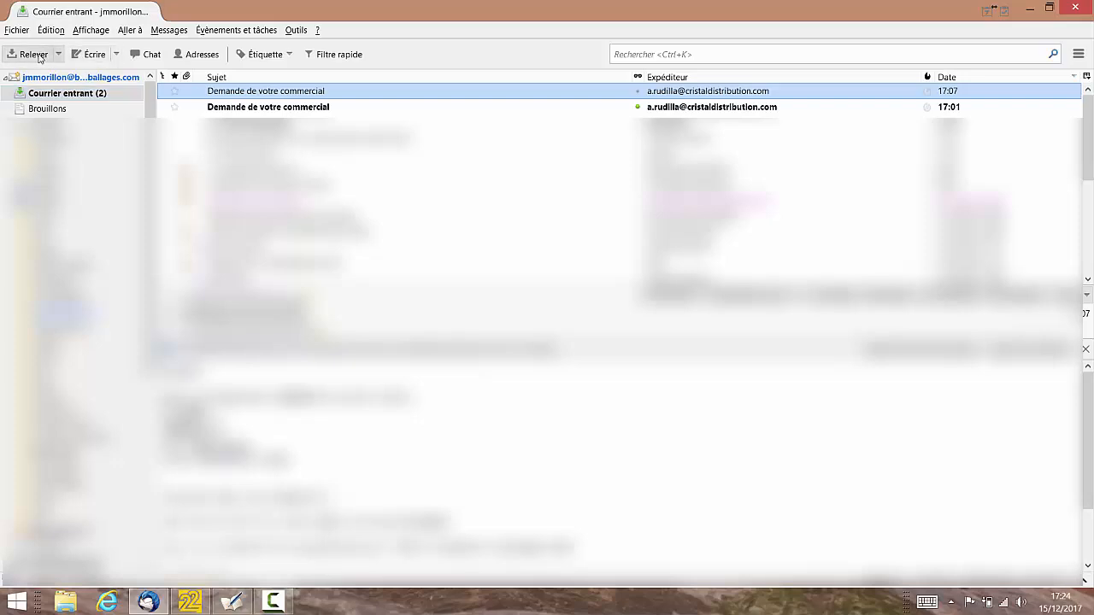
# Step: In the Thunderbird inbox, retrieve new mail and open the second 17:24 "Demande de votre commercial" message
pyautogui.click(38, 56)
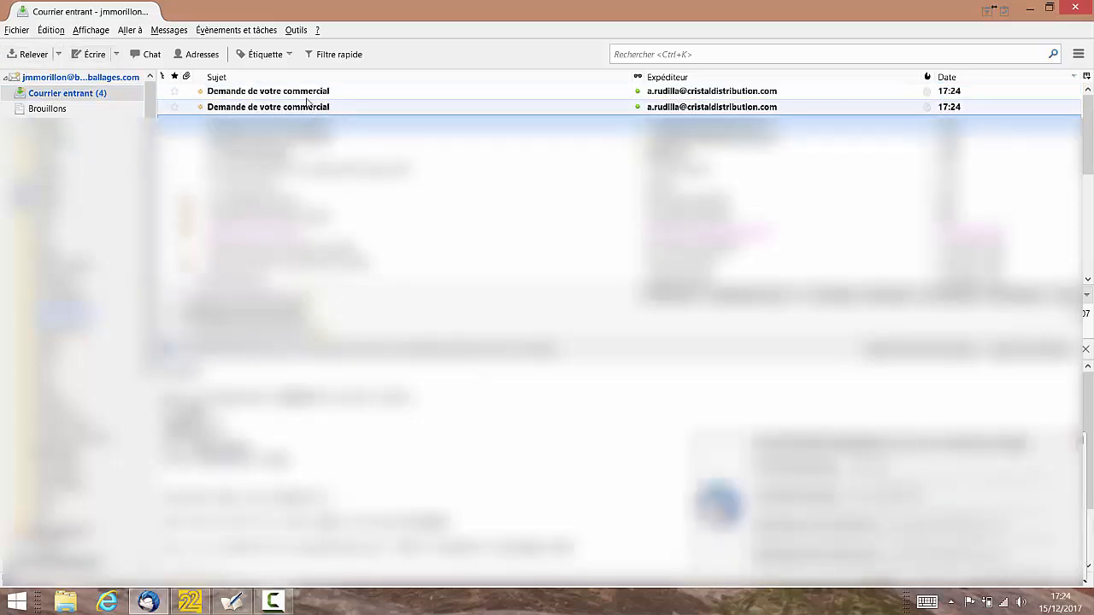
pyautogui.click(309, 92)
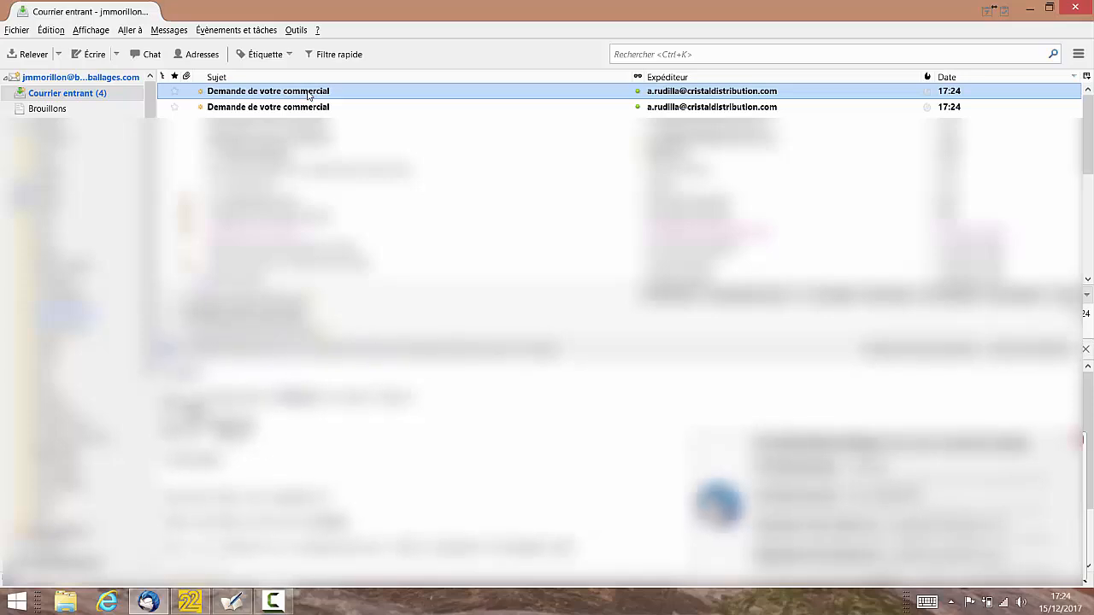
pyautogui.click(309, 107)
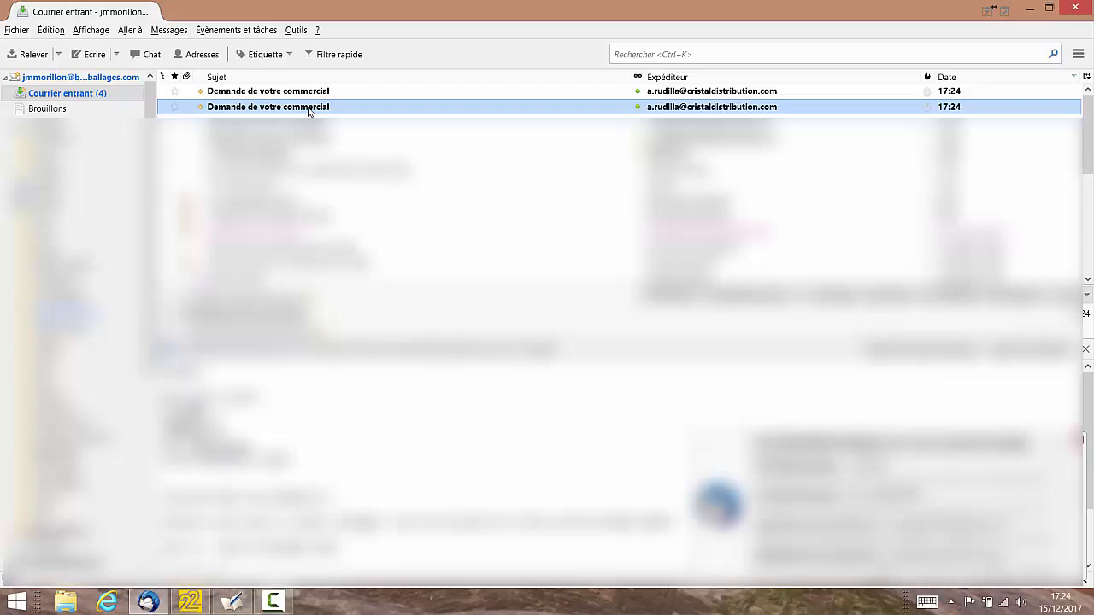
pyautogui.doubleClick(310, 107)
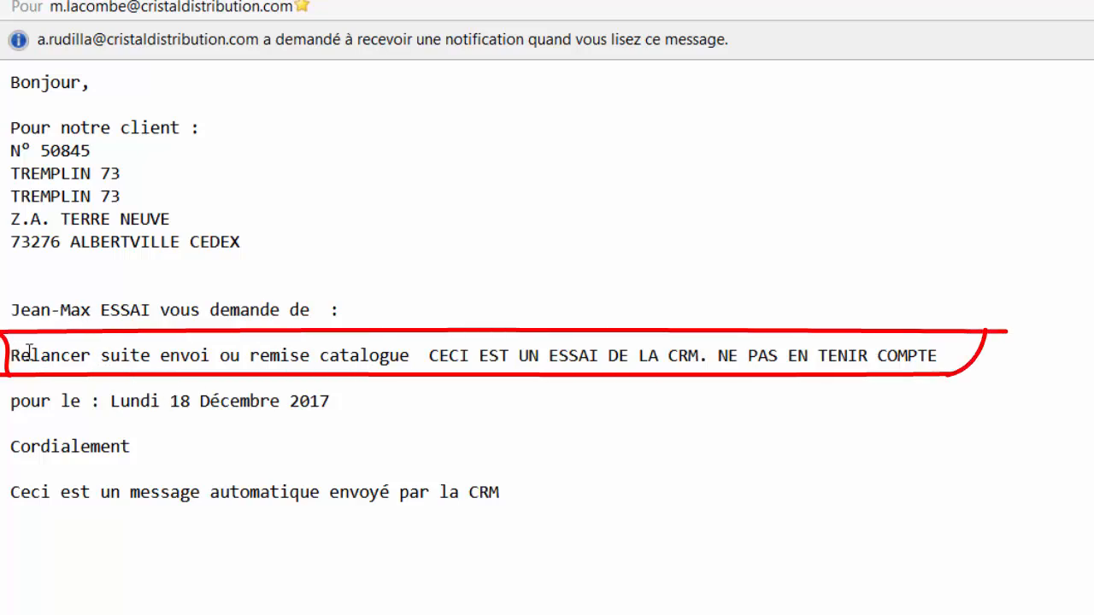
# Step: Check the requested action text and the due date in the email and close the mail program to return to the CRM
pyautogui.moveTo(28, 352); pyautogui.dragTo(967, 367)
pyautogui.click(741, 465)
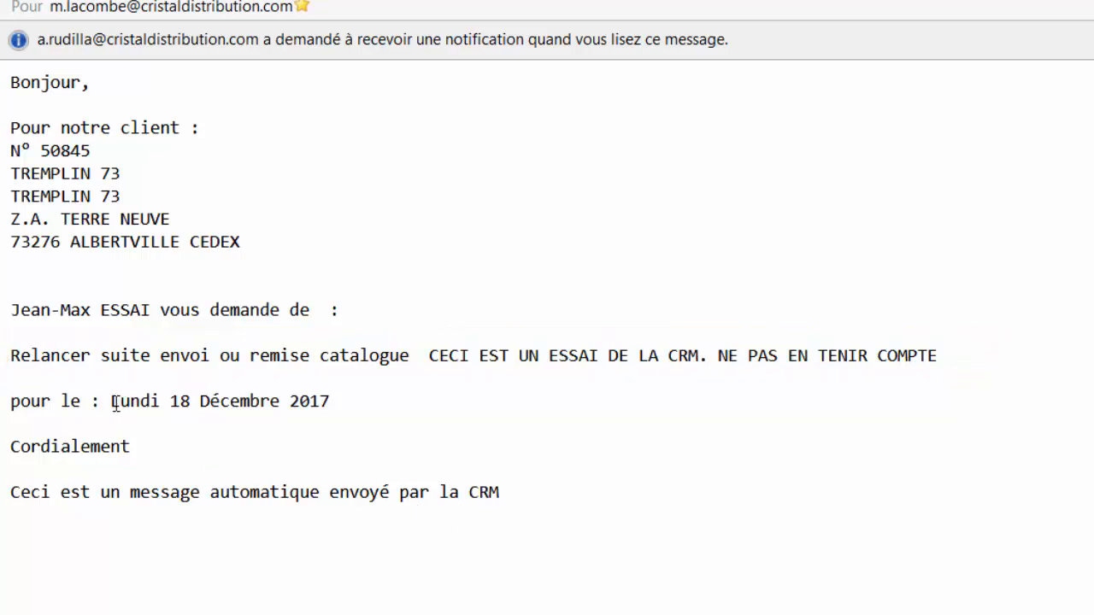
pyautogui.moveTo(114, 403); pyautogui.dragTo(331, 402)
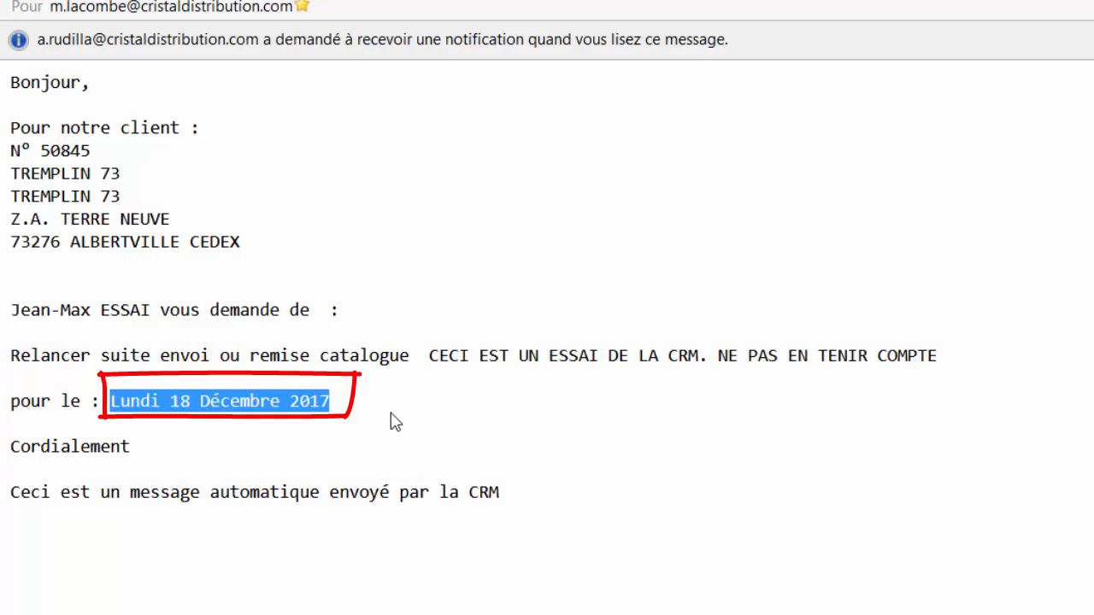
pyautogui.click(414, 420)
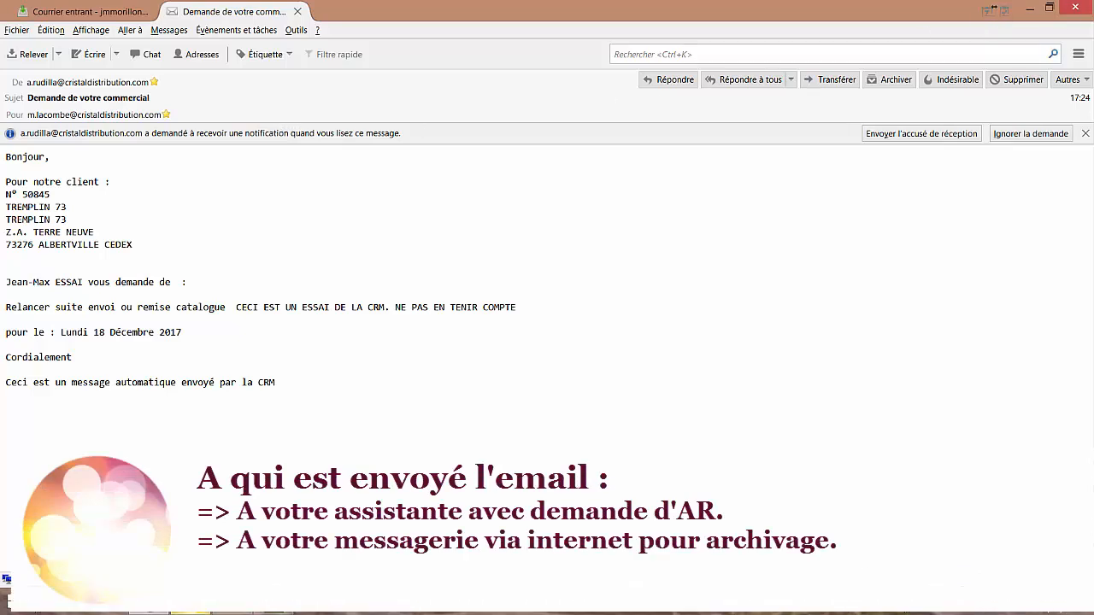
pyautogui.click(1073, 7)
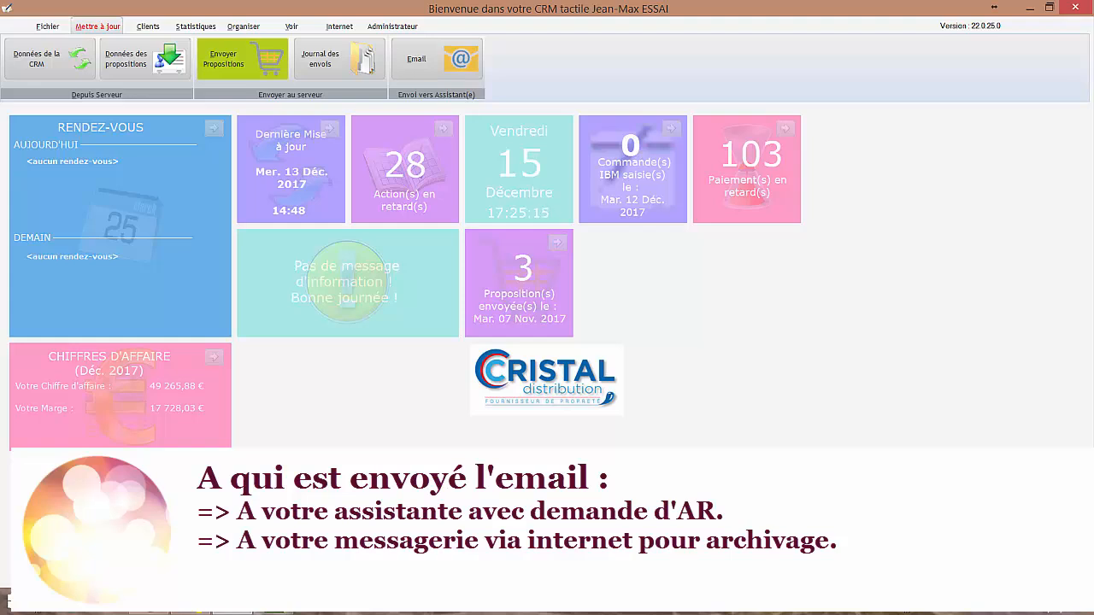